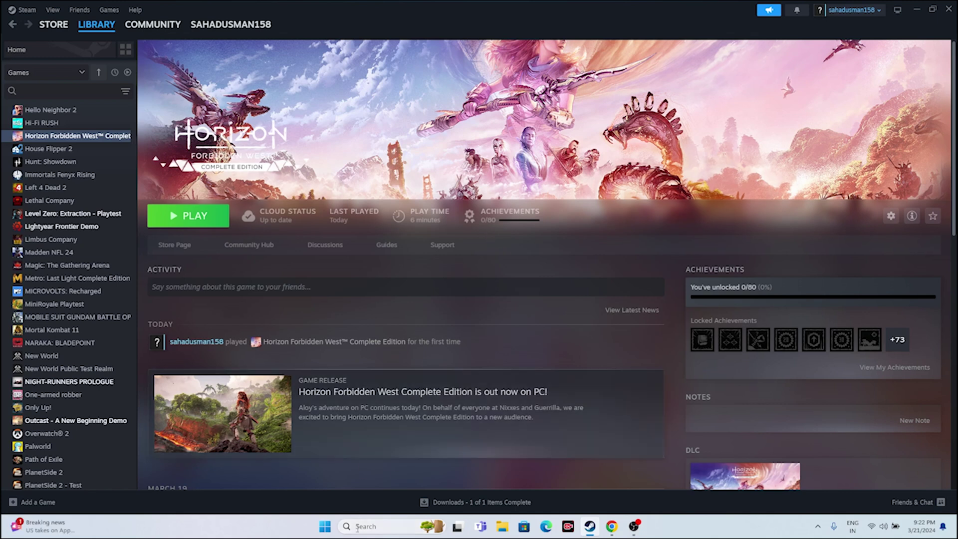
- View the computer's power options, including Restart, and dismiss them without choosing one
click(325, 527)
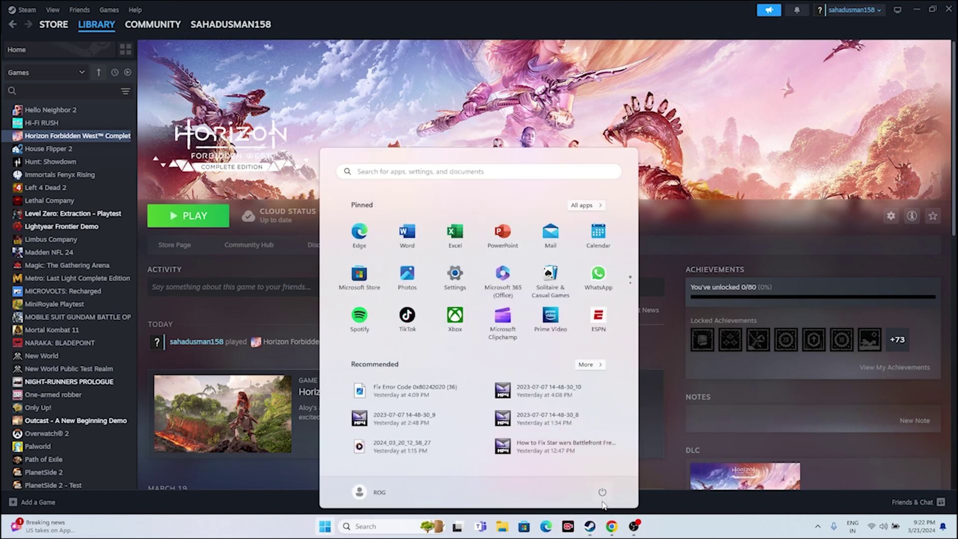
click(603, 494)
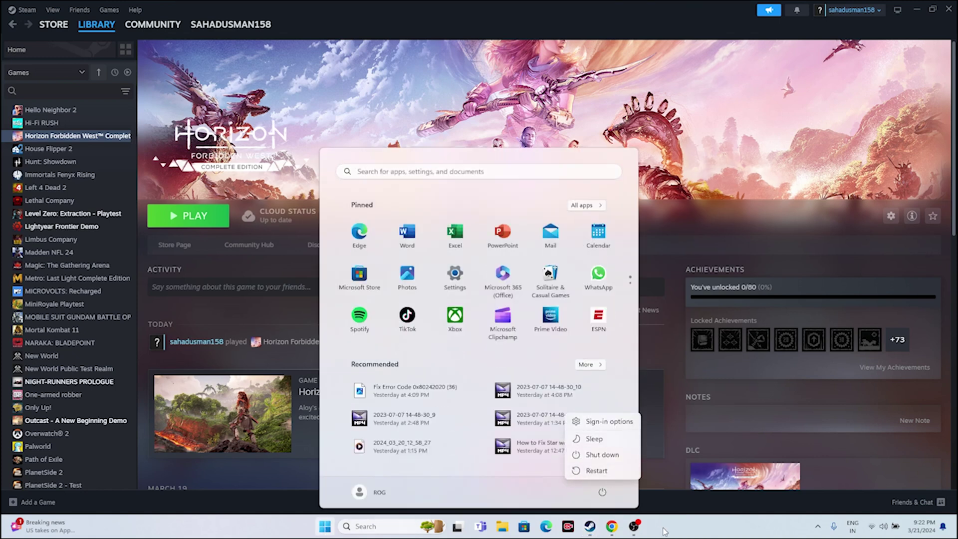
click(664, 532)
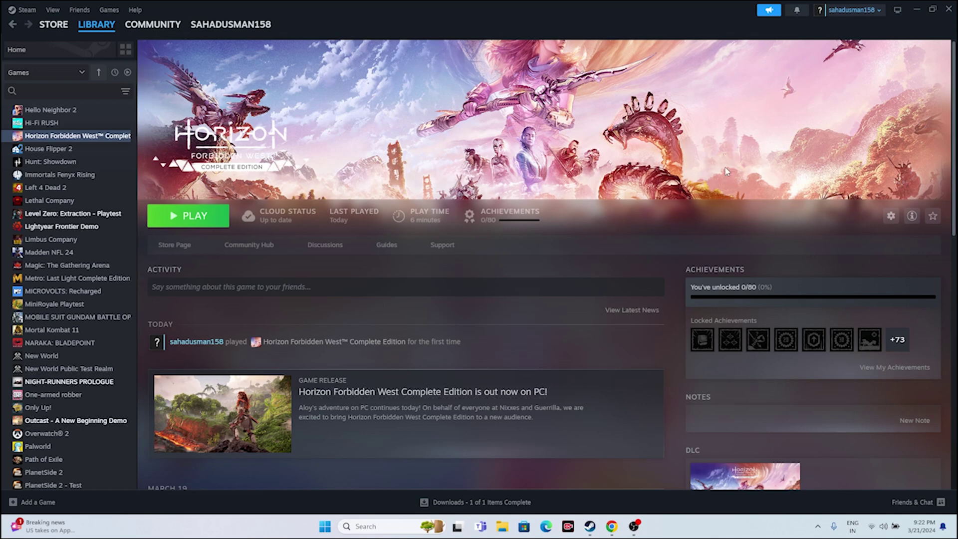
- Close Steam and the leftover Google sign-in window, and launch Steam again
click(949, 9)
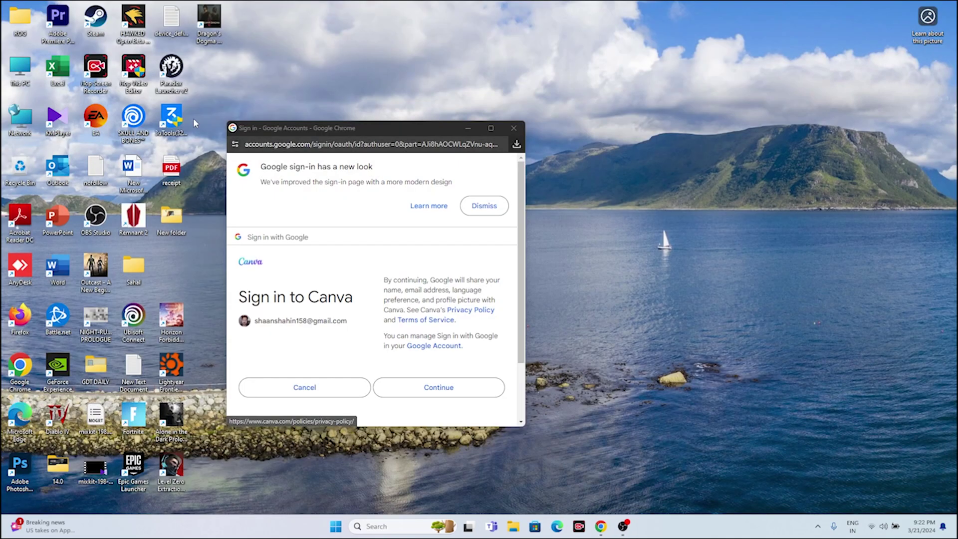
click(513, 127)
double_click(98, 29)
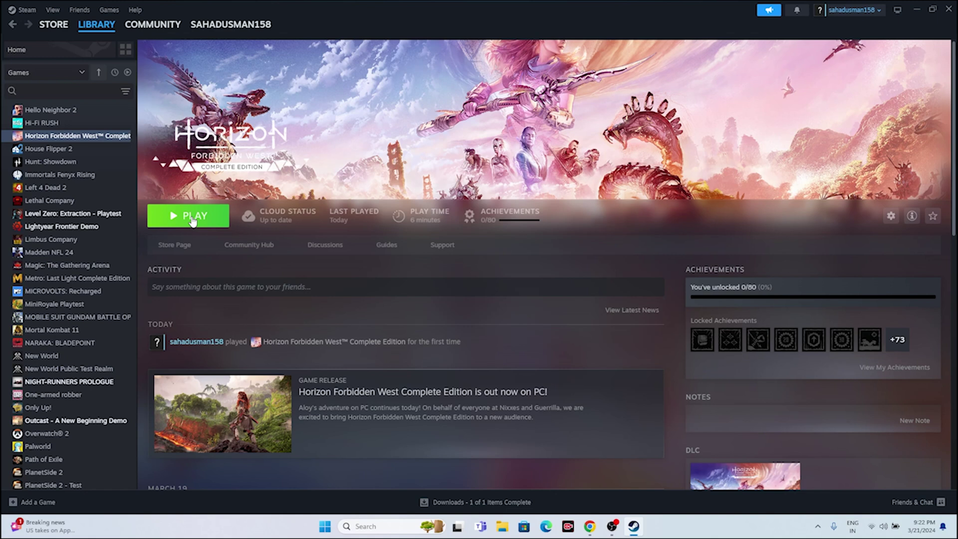
- Browse to the installed files of Horizon Forbidden West Complete Edition through its Steam properties and select the HorizonForbiddenWest application
right_click(42, 139)
click(68, 213)
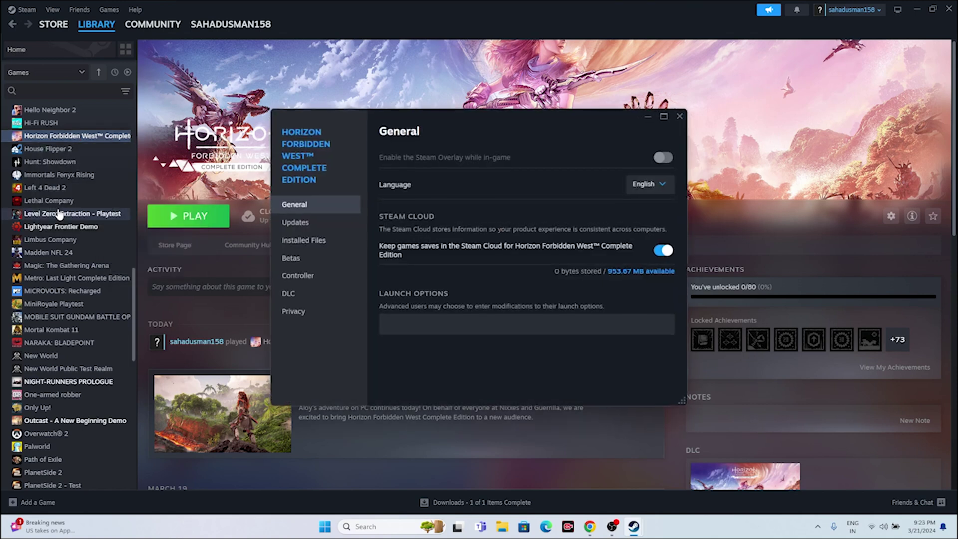
click(305, 240)
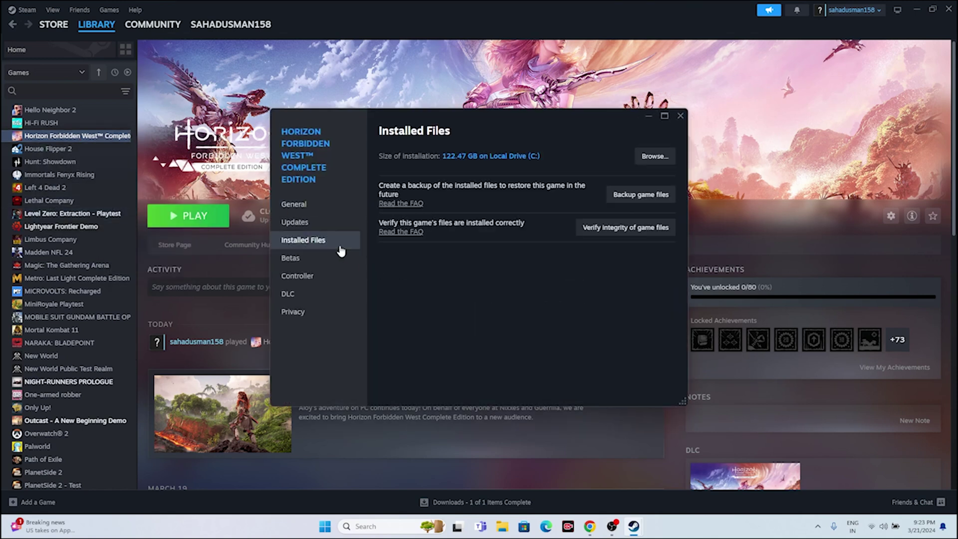
click(656, 157)
double_click(543, 13)
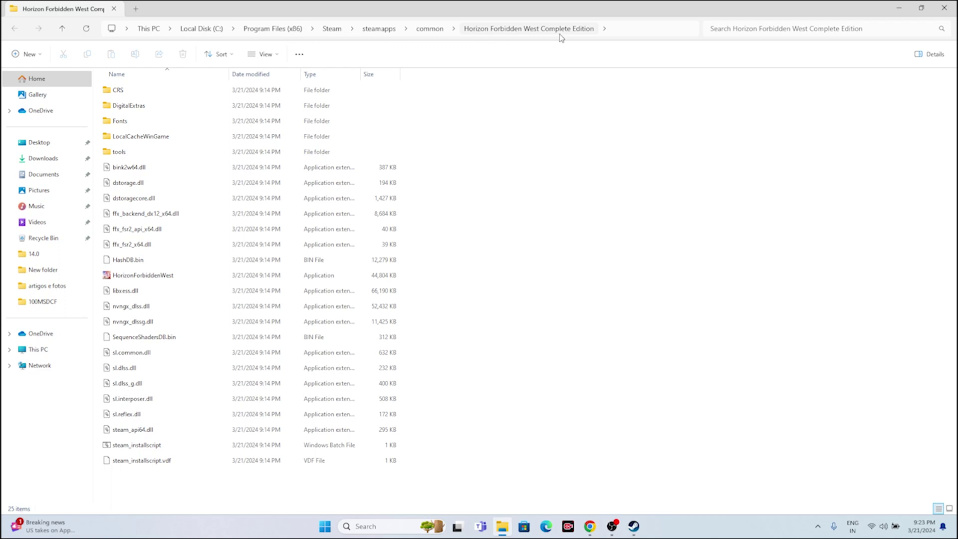
click(219, 277)
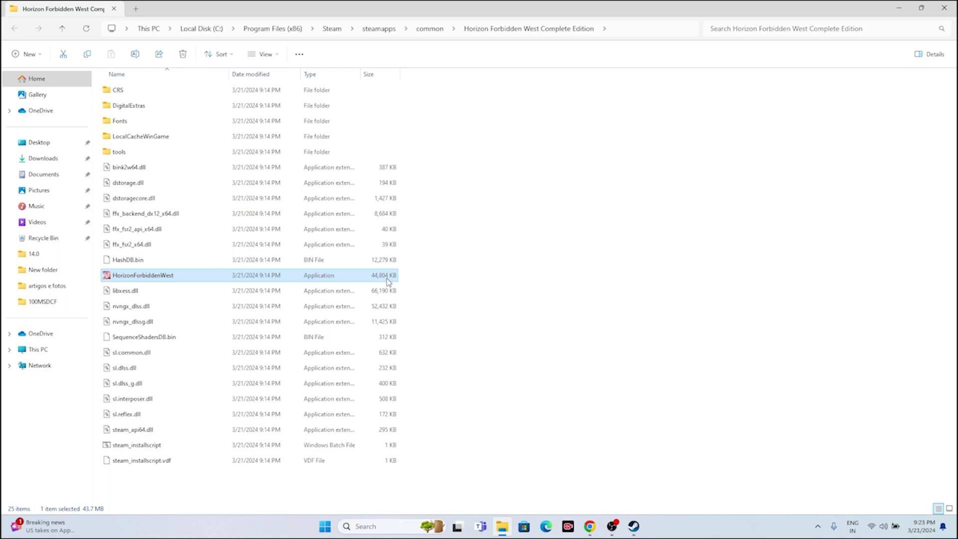
- Close the installation folder and the game's properties window, and minimize Steam
click(945, 8)
click(677, 116)
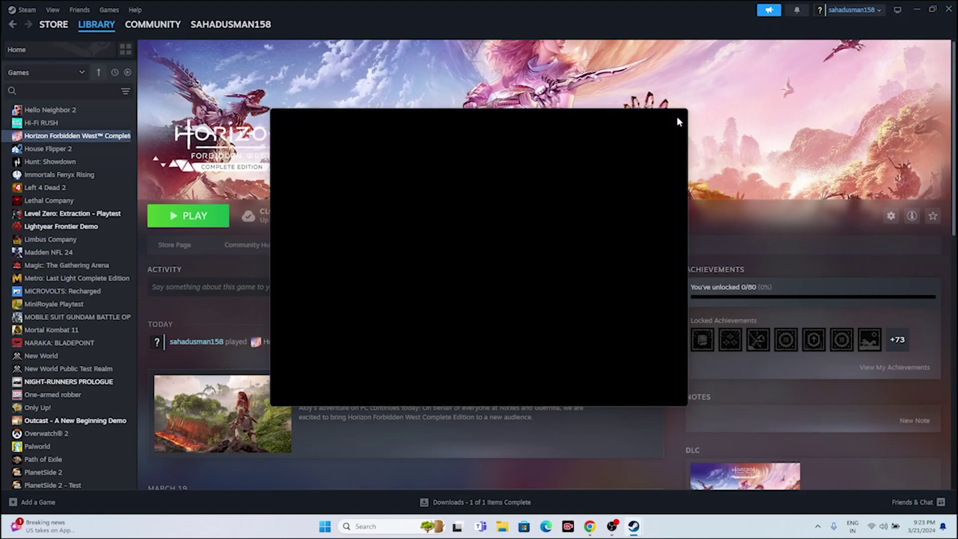
click(914, 10)
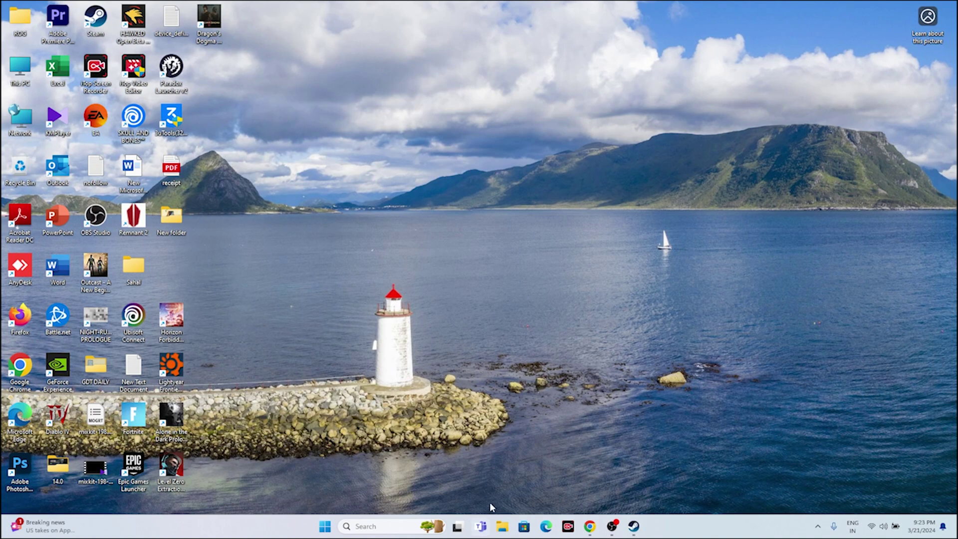
- In File Explorer, open C:\Program Files (x86)\Steam\steamapps\common\Horizon Forbidden West Complete Edition
click(502, 527)
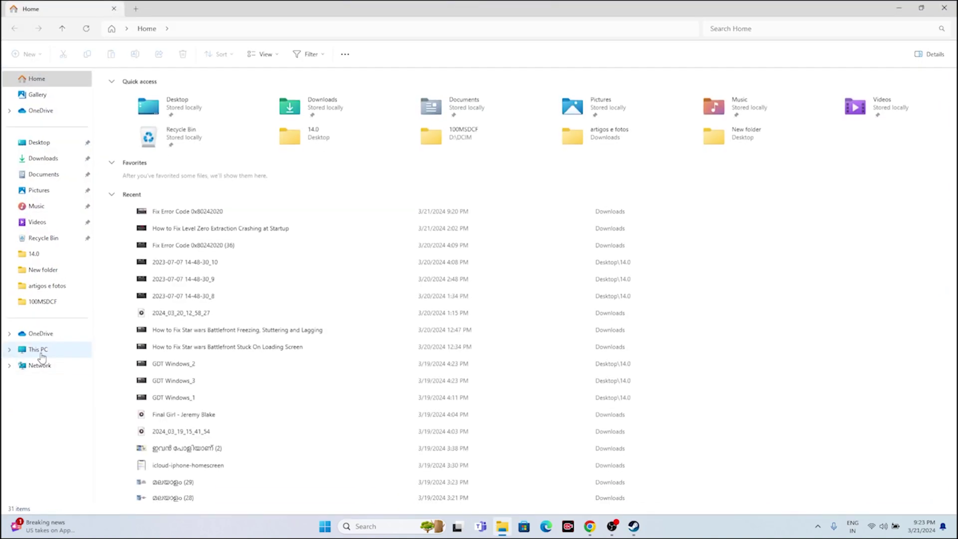
click(41, 353)
double_click(171, 107)
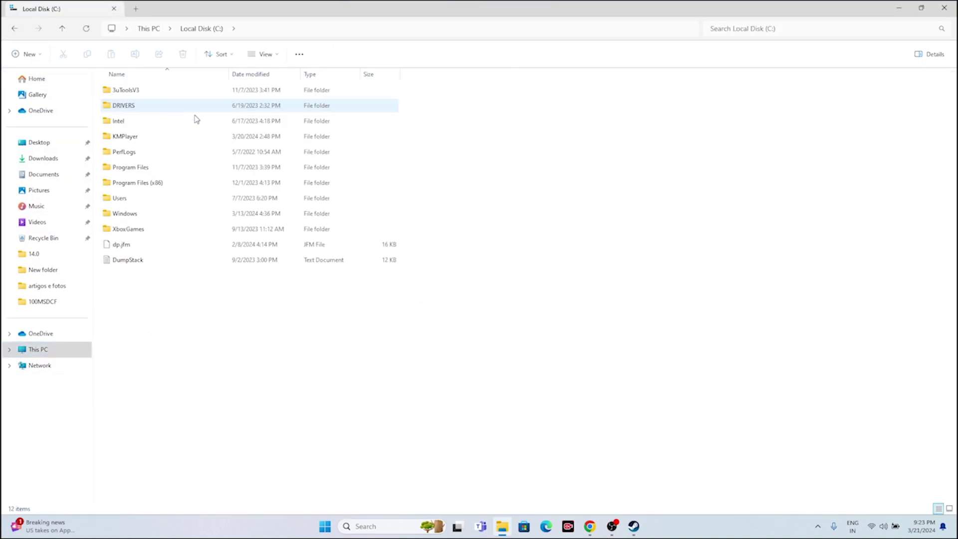
double_click(167, 183)
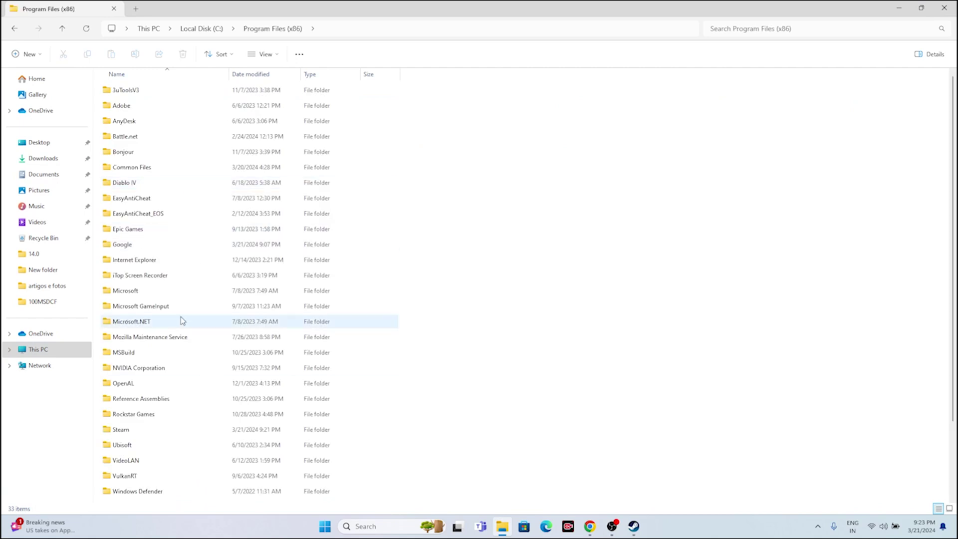
scroll(182, 320, down, 2)
double_click(143, 347)
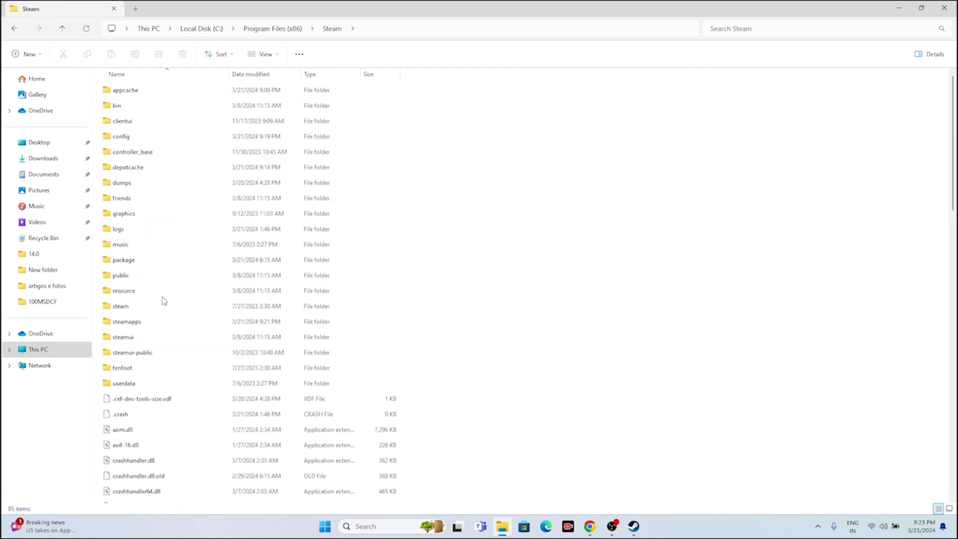
double_click(162, 321)
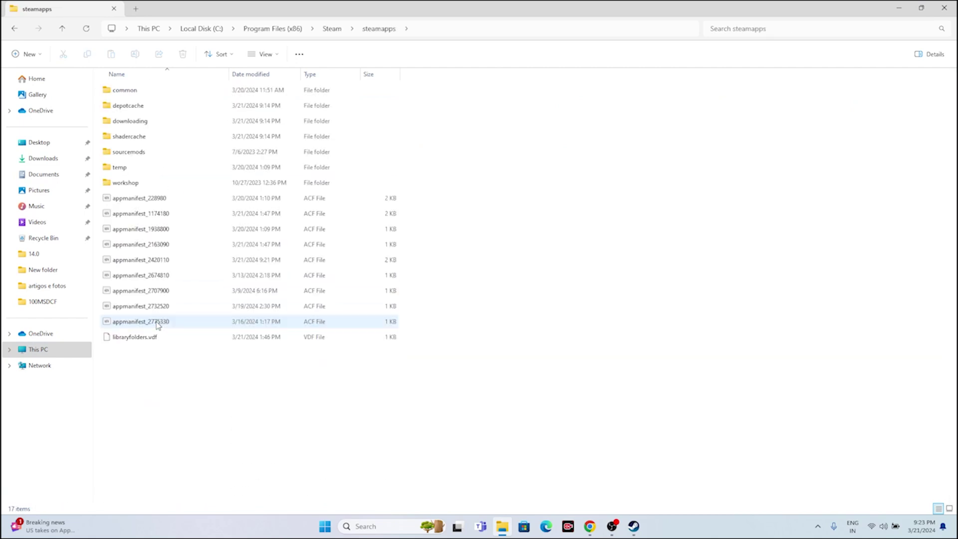
double_click(144, 92)
scroll(163, 247, down, 2)
scroll(159, 243, down, 3)
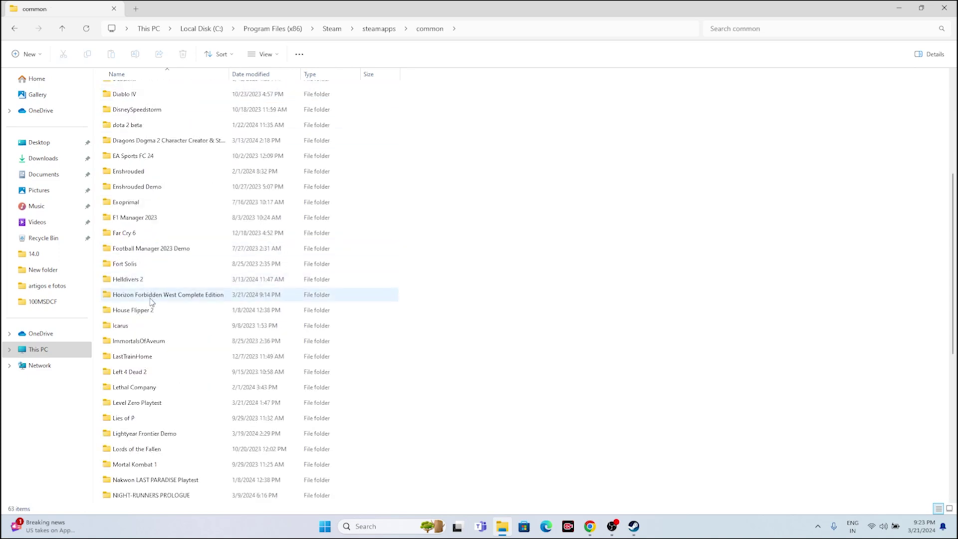
double_click(201, 297)
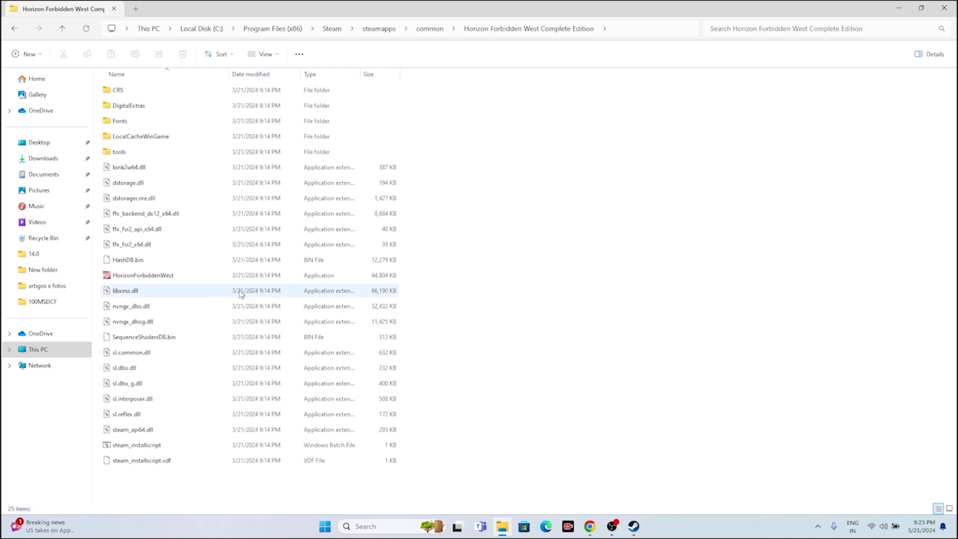
- Open the compatibility settings in the properties of the HorizonForbiddenWest application
click(143, 276)
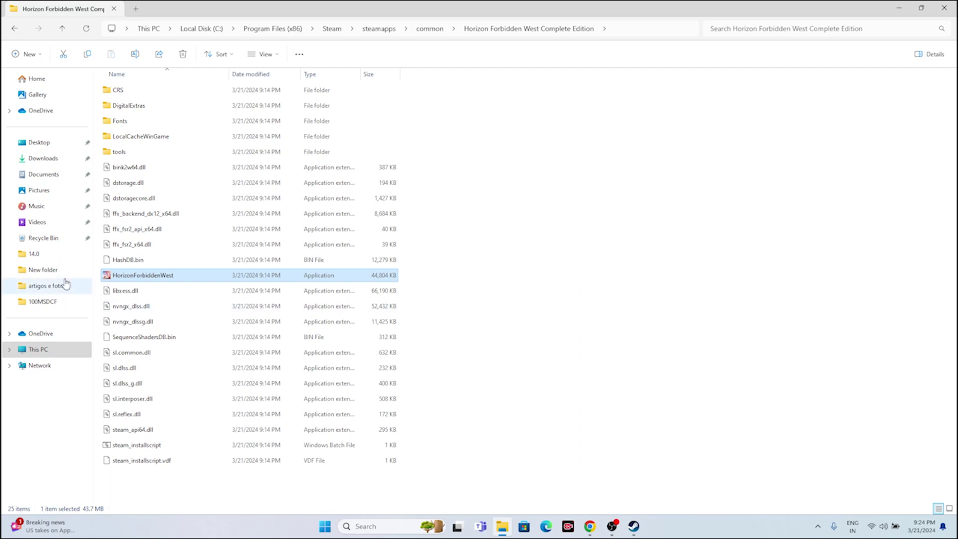
right_click(182, 281)
click(214, 463)
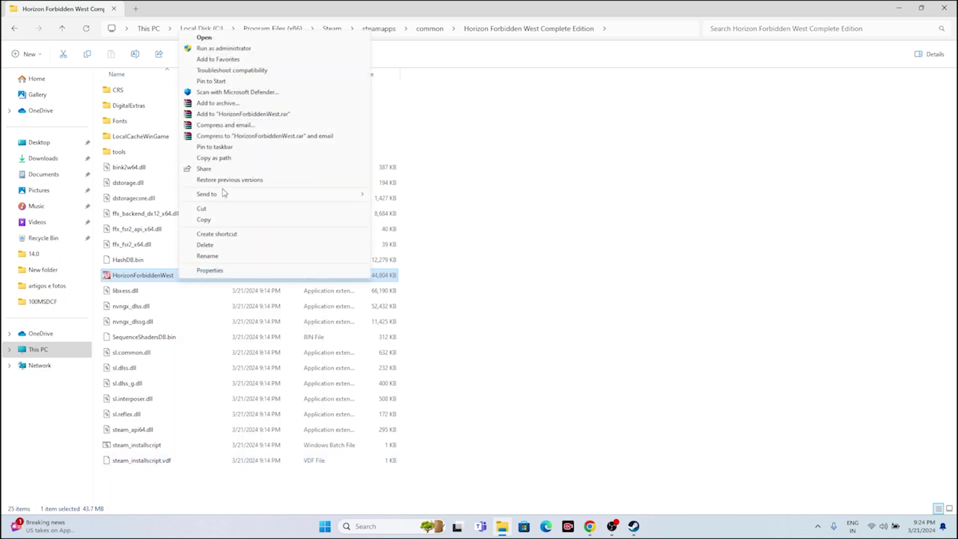
click(212, 270)
click(256, 265)
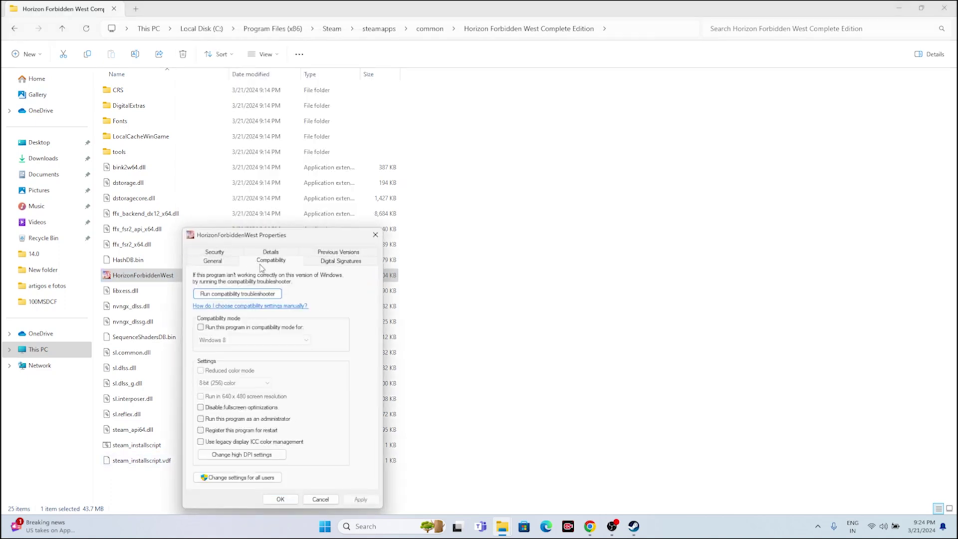
- Enable compatibility mode for the HorizonForbiddenWest application, set it to Windows 8, and apply it
click(201, 328)
click(244, 340)
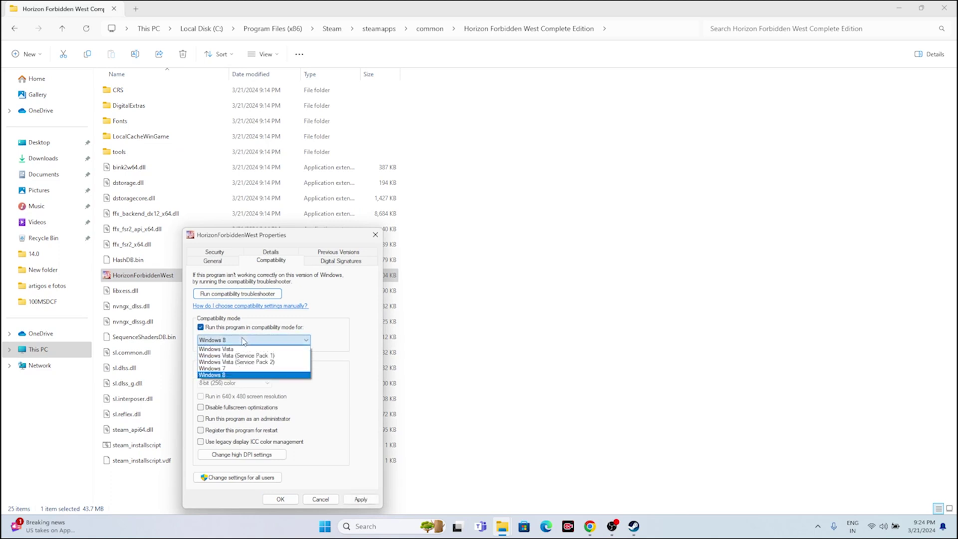
click(225, 369)
click(236, 341)
click(231, 378)
click(362, 499)
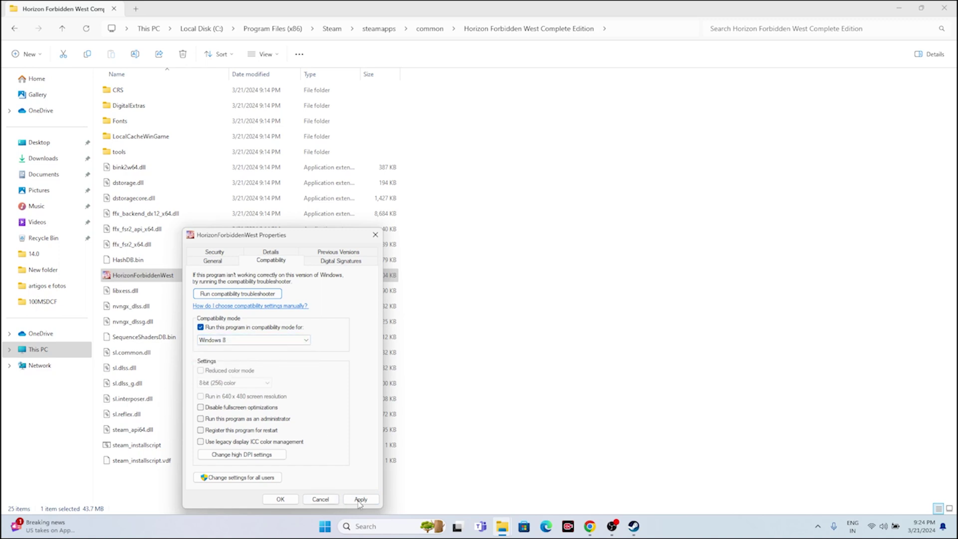
- Set the program to run as an administrator, save the properties, and close the game folder
click(201, 420)
click(357, 499)
click(283, 500)
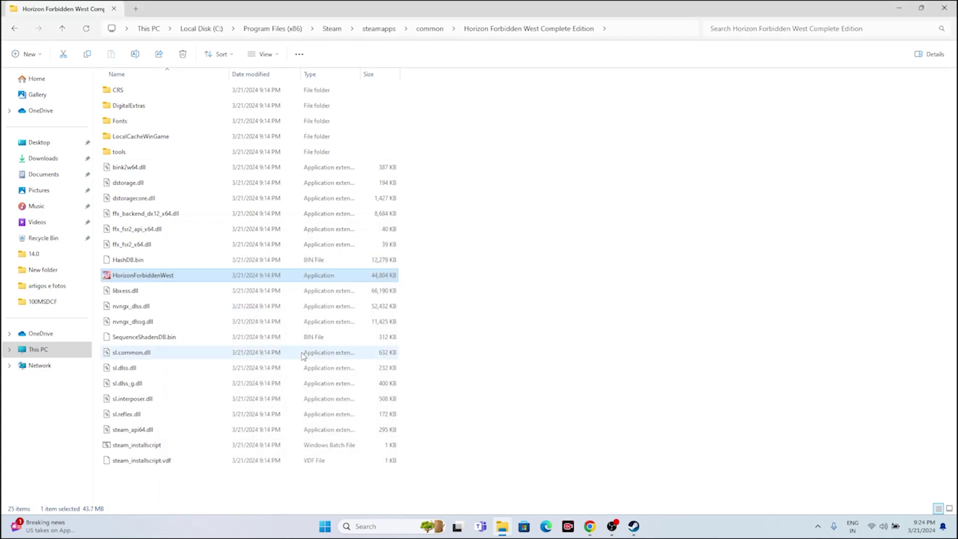
click(945, 8)
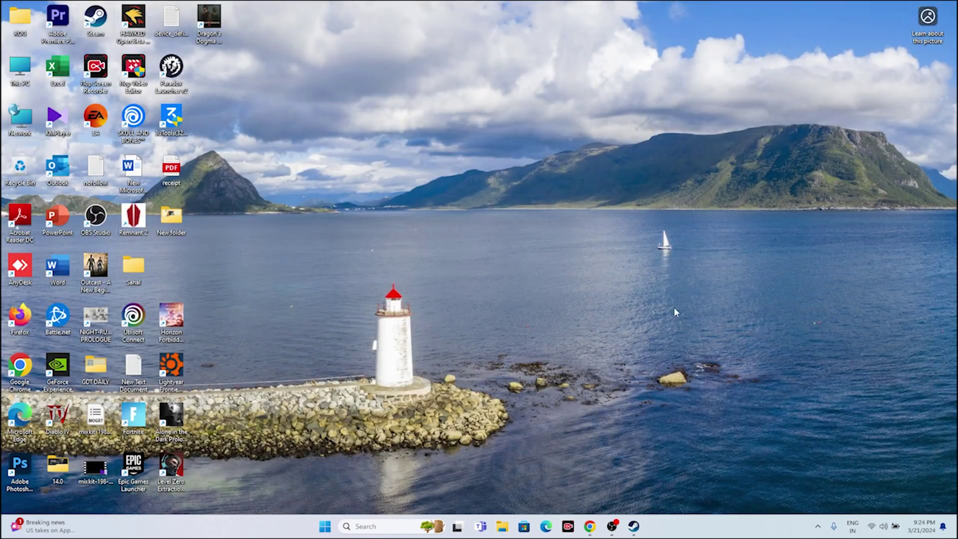
click(634, 526)
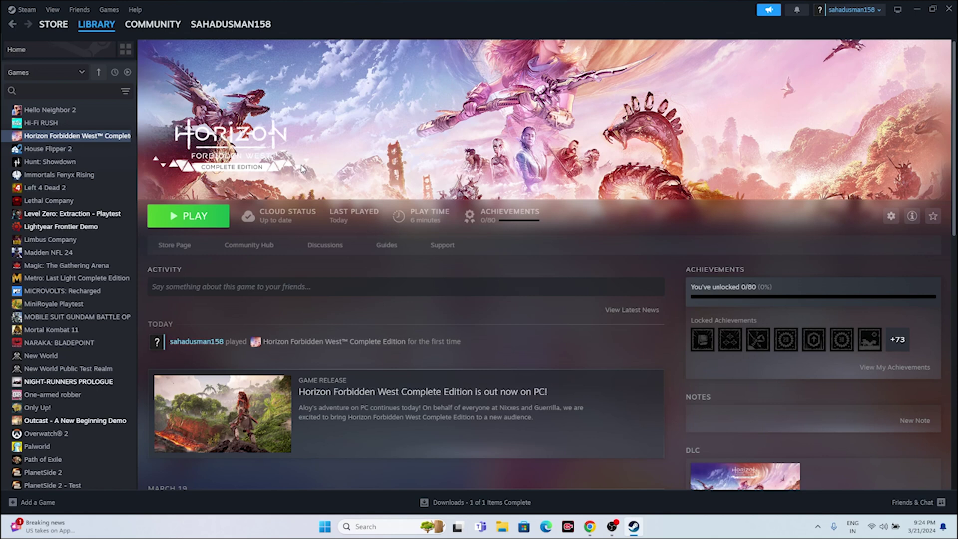
click(917, 9)
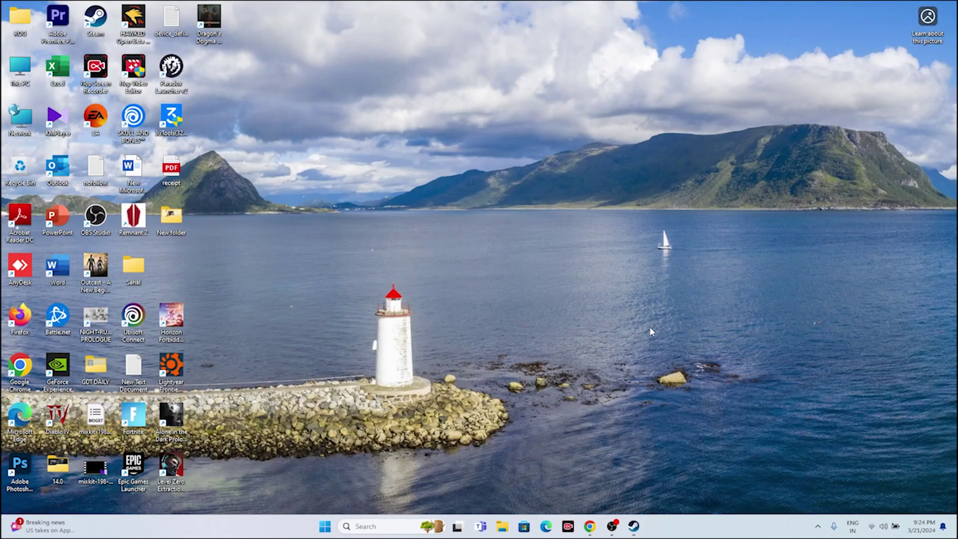
- Open the Date & time page in Windows Settings and check the automatic time zone and time options
click(366, 527)
click(378, 254)
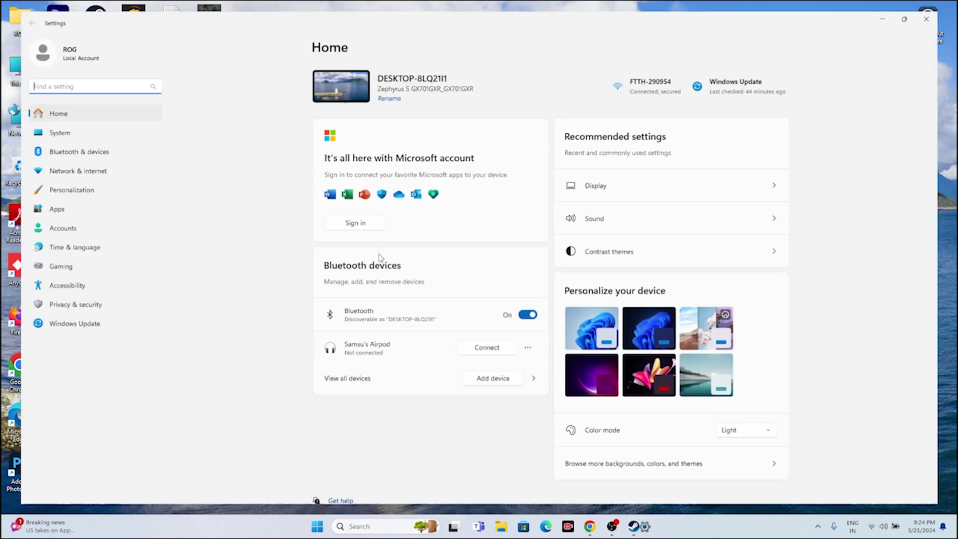
click(56, 247)
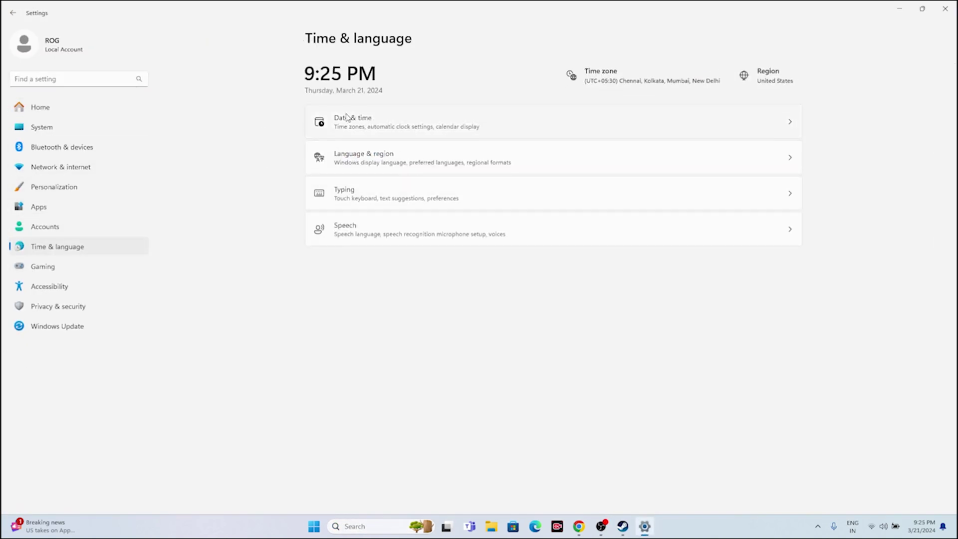
click(374, 123)
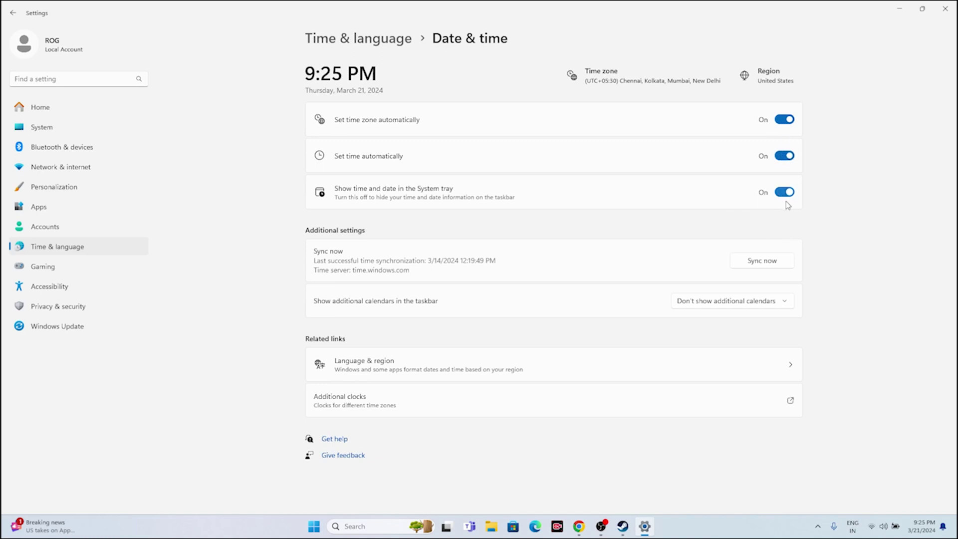
- Check the country or region choices under Language & region without changing them, and close Settings
click(13, 12)
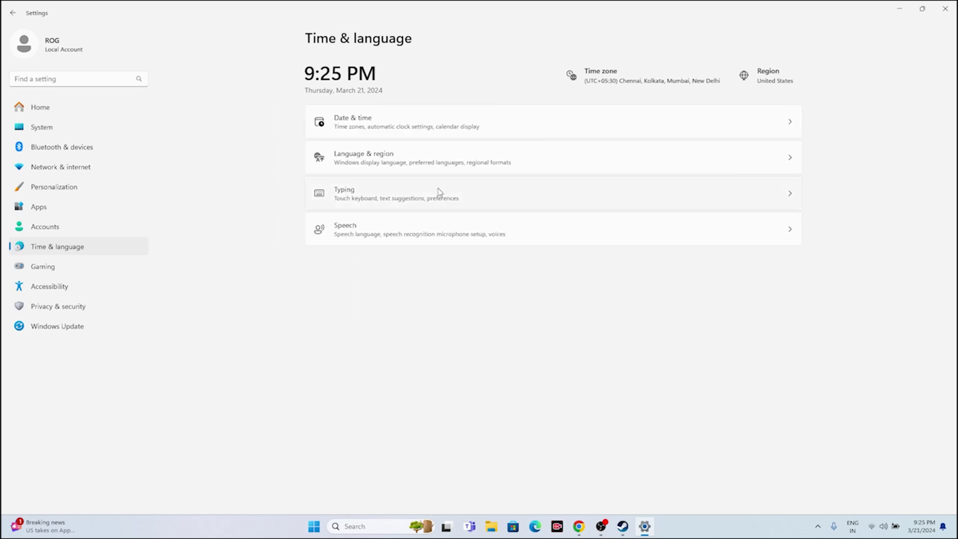
click(392, 157)
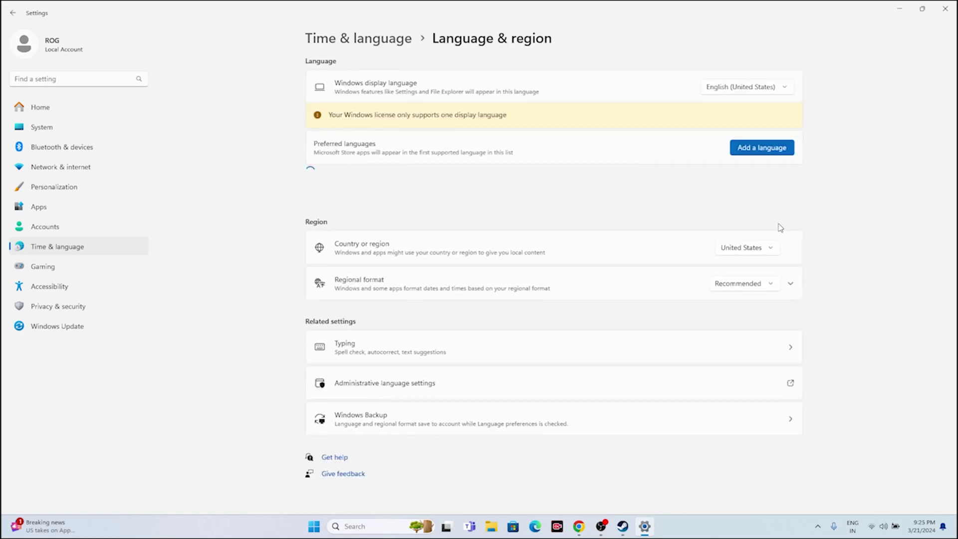
click(772, 251)
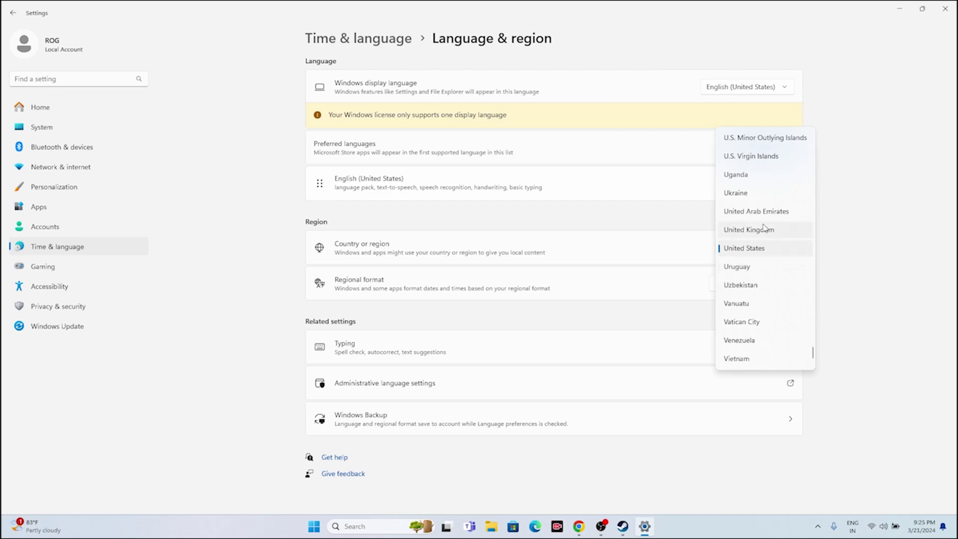
click(885, 254)
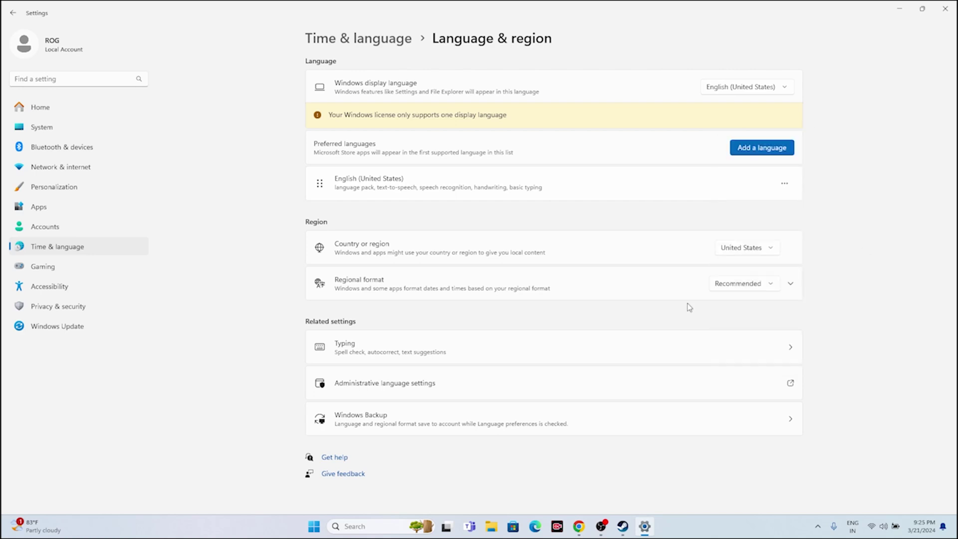
click(945, 9)
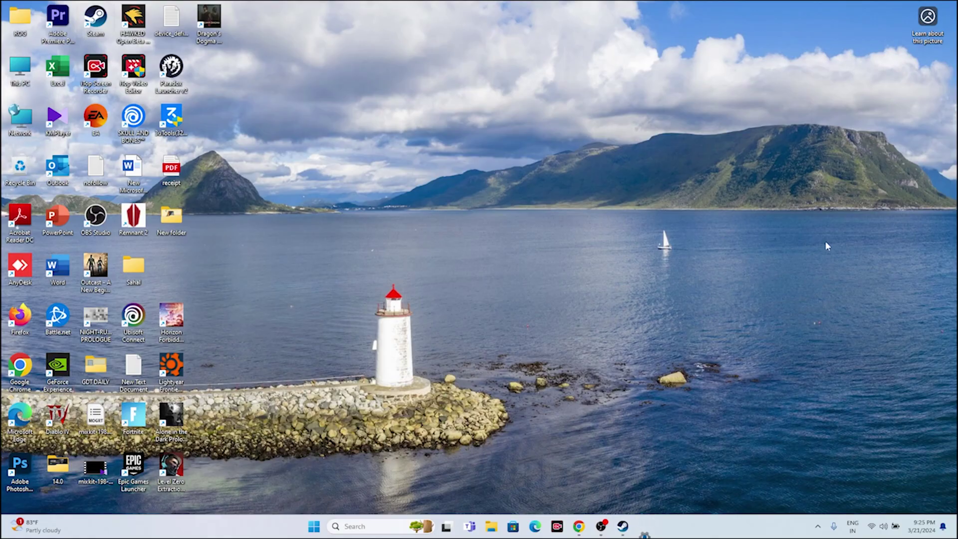
- Minimize the Steam window and open the Documents folder in File Explorer
click(634, 526)
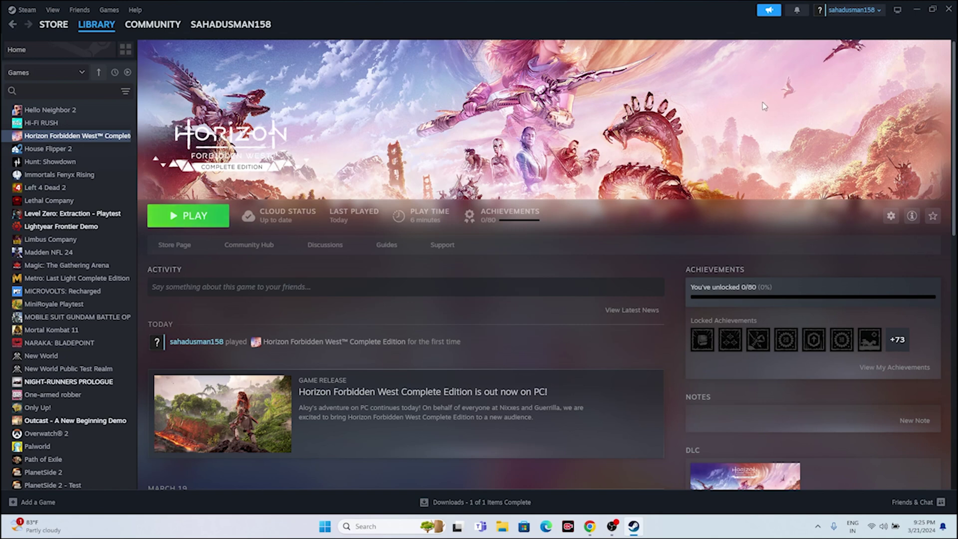
click(915, 10)
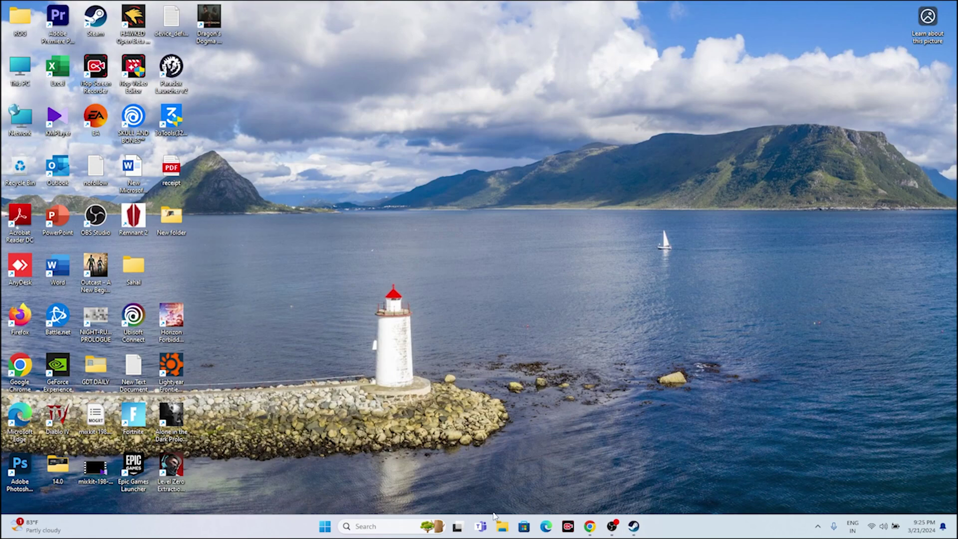
click(503, 527)
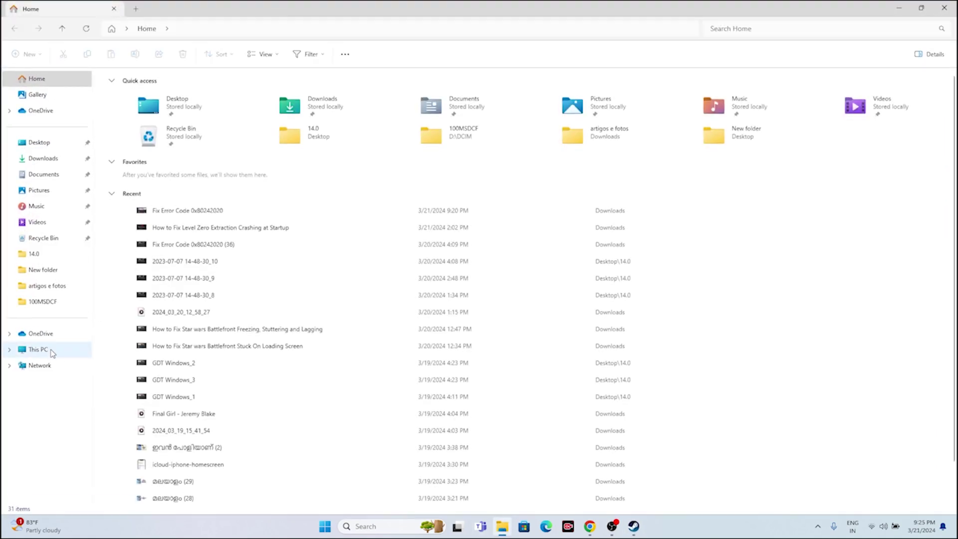
click(38, 350)
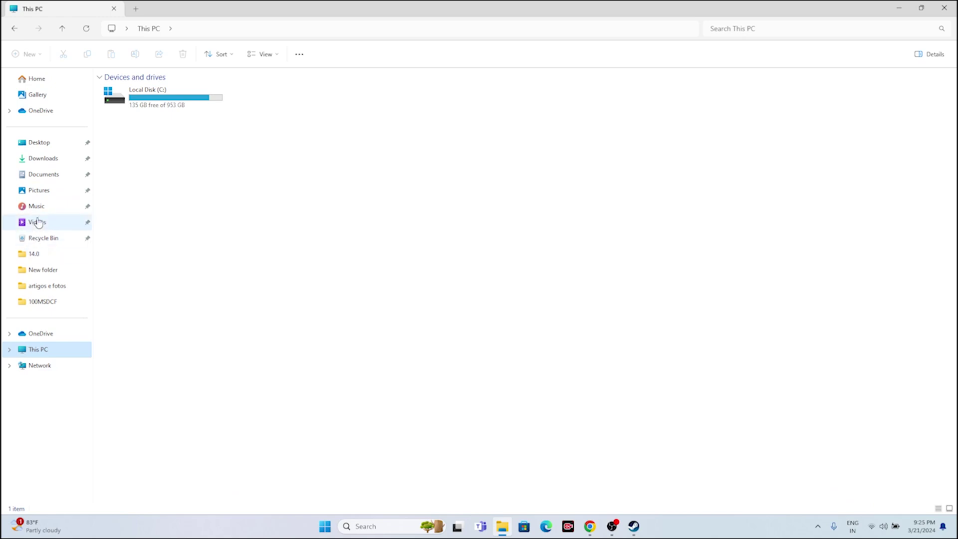
click(42, 174)
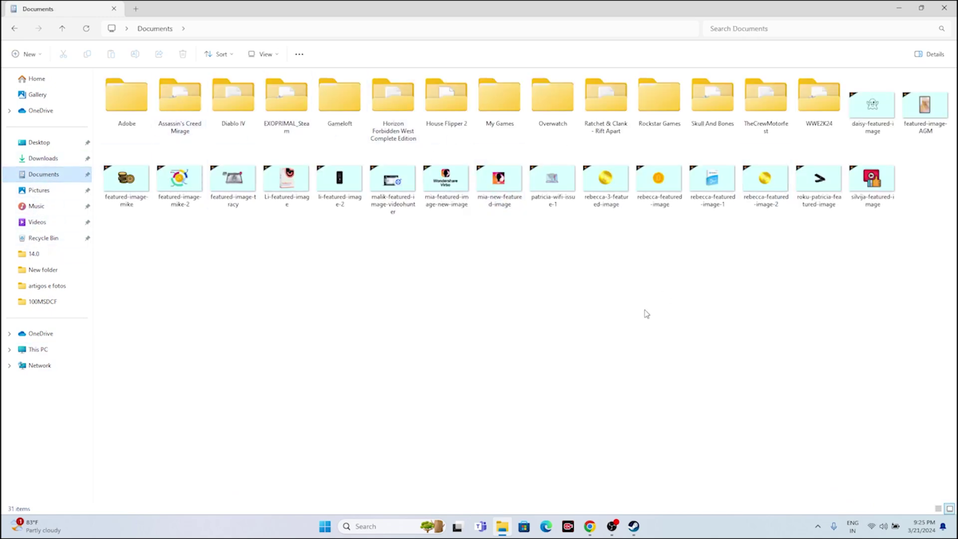
- Check the Delete option for the Horizon Forbidden West Complete Edition folder without deleting it, and close File Explorer
click(392, 133)
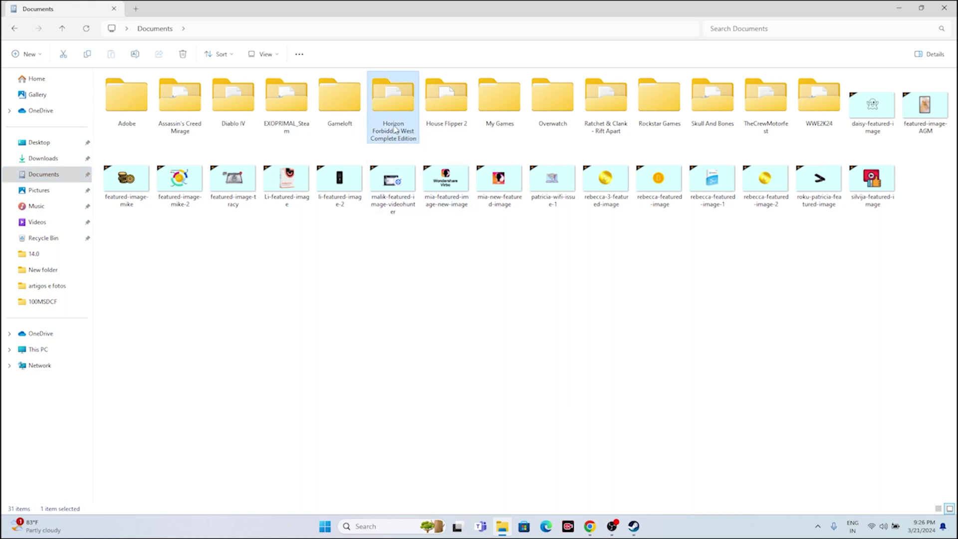
right_click(395, 129)
click(446, 315)
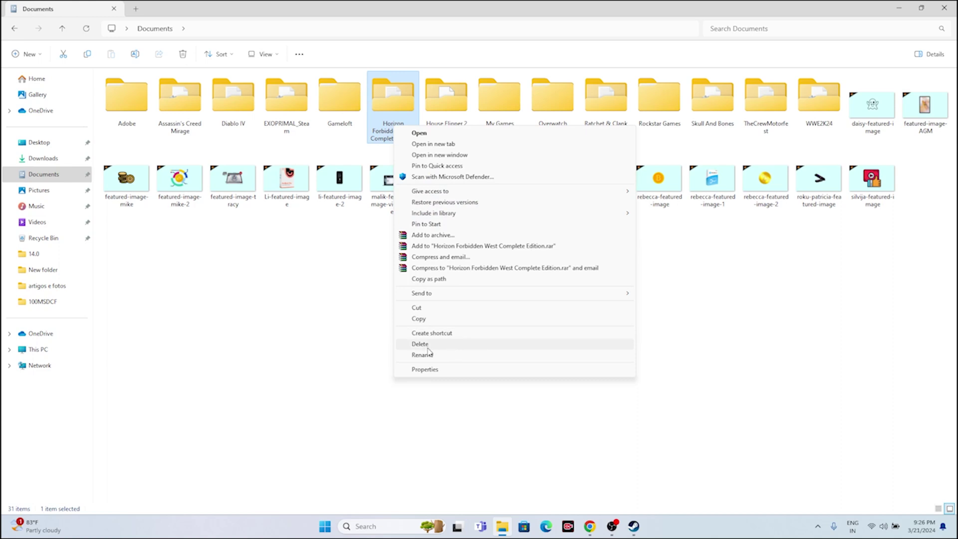
click(332, 328)
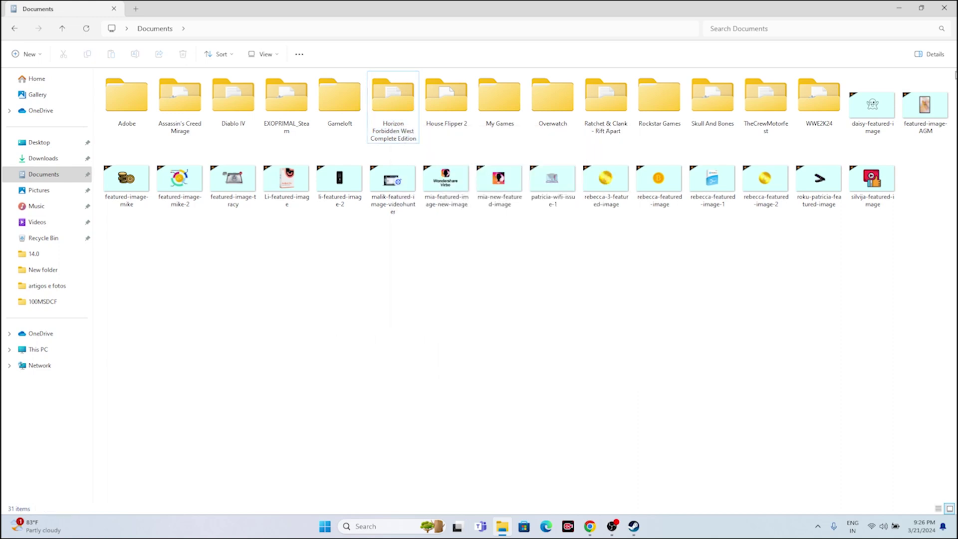
click(944, 7)
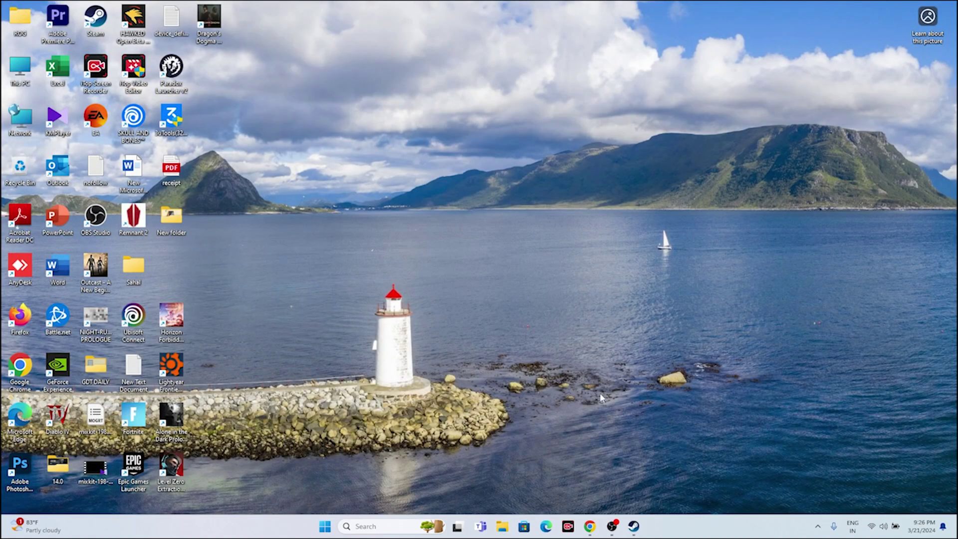
- Minimize Steam and open the Windows Defender Firewall allowed apps list through Control Panel's System and Security section
click(634, 526)
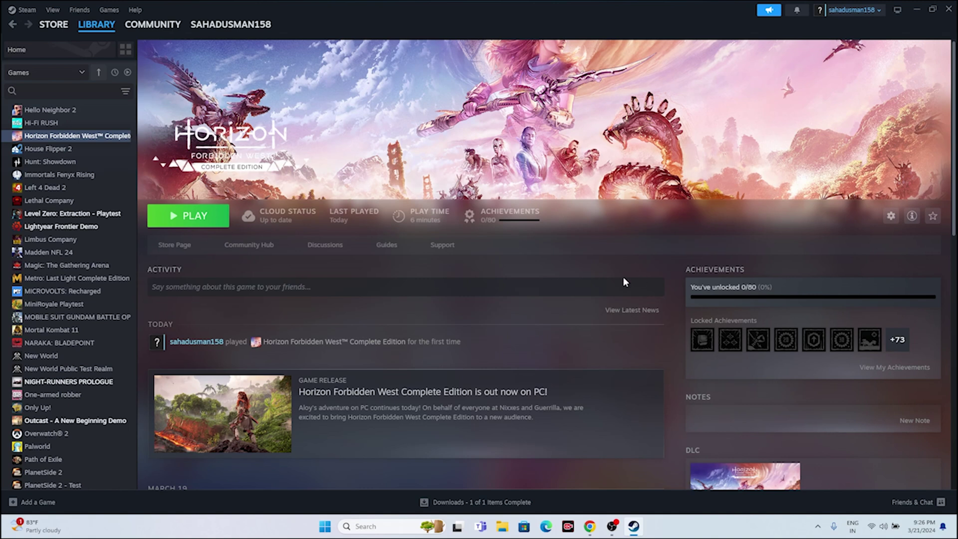
click(917, 10)
click(375, 526)
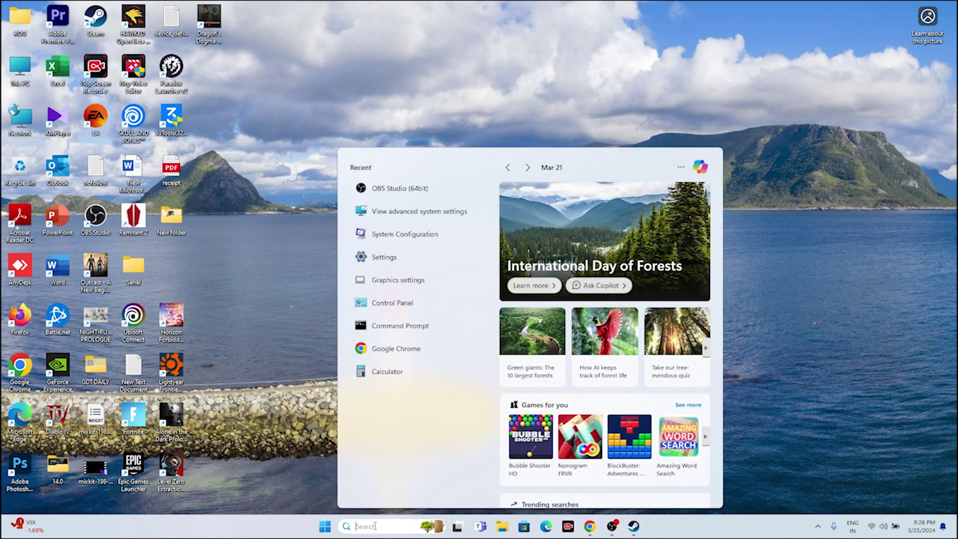
text(contr)
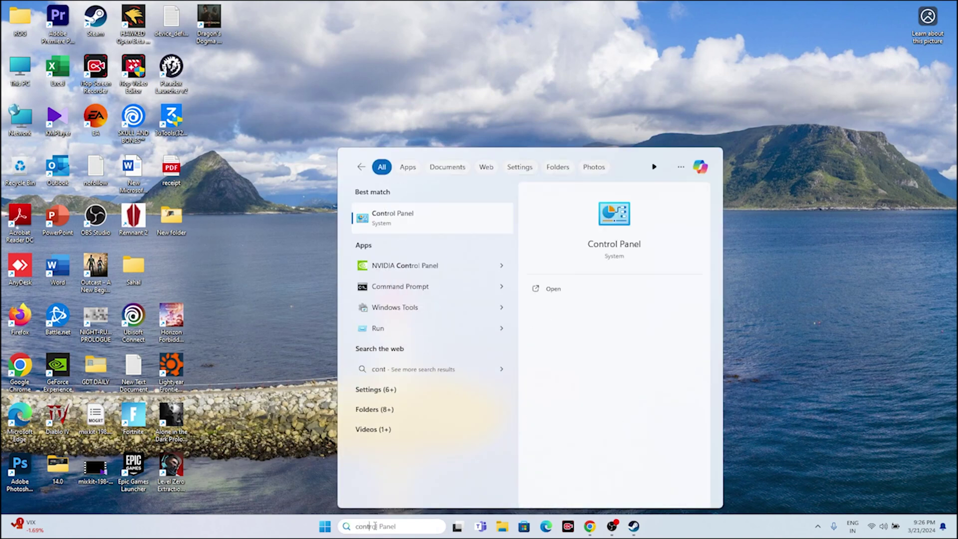
click(386, 214)
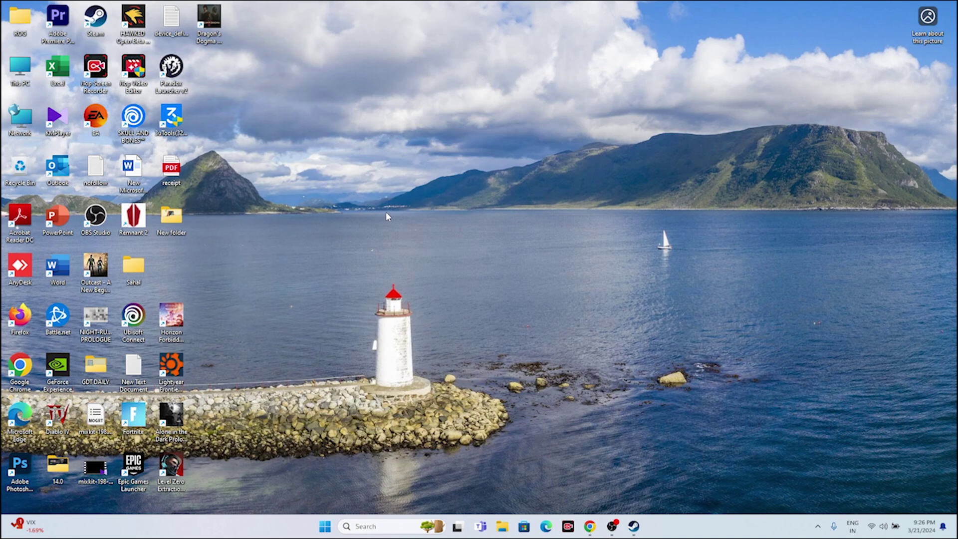
click(345, 80)
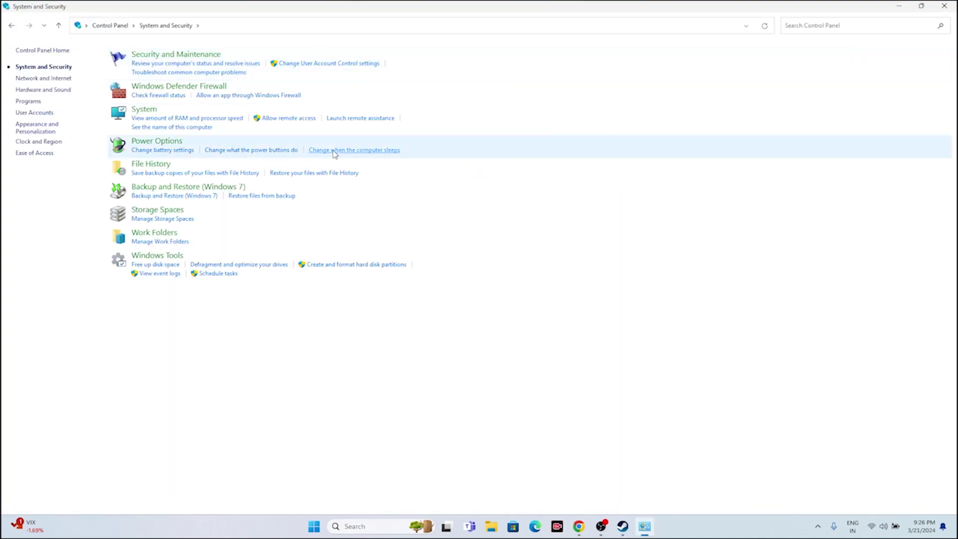
click(172, 90)
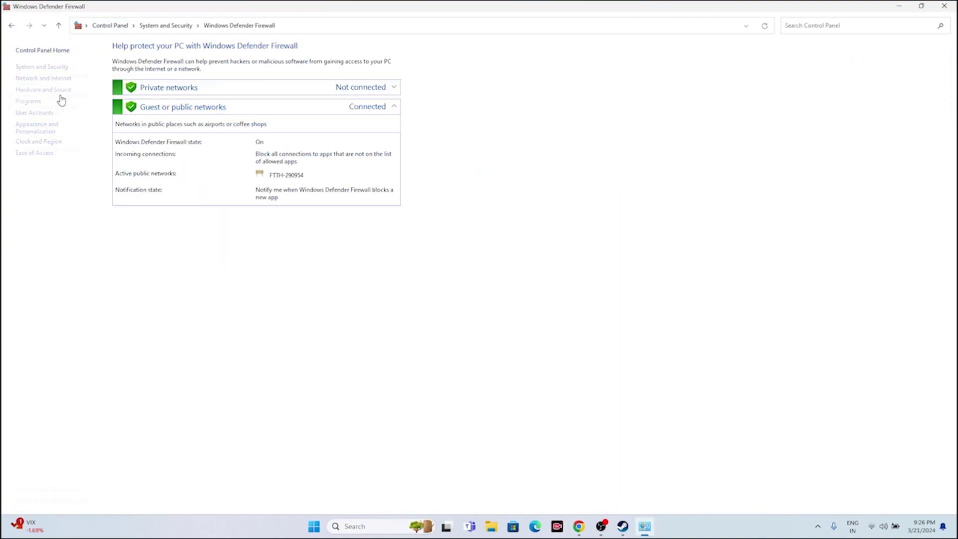
click(33, 78)
- Look through the firewall's allowed apps for Horizon Forbidden West Complete Edition and examine its private and public network access
scroll(363, 152, down, 12)
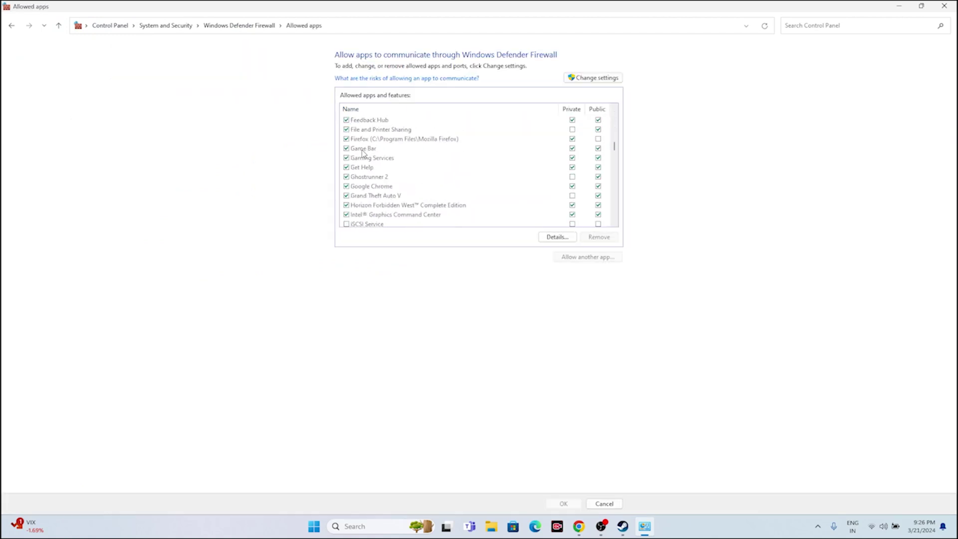
scroll(369, 158, down, 12)
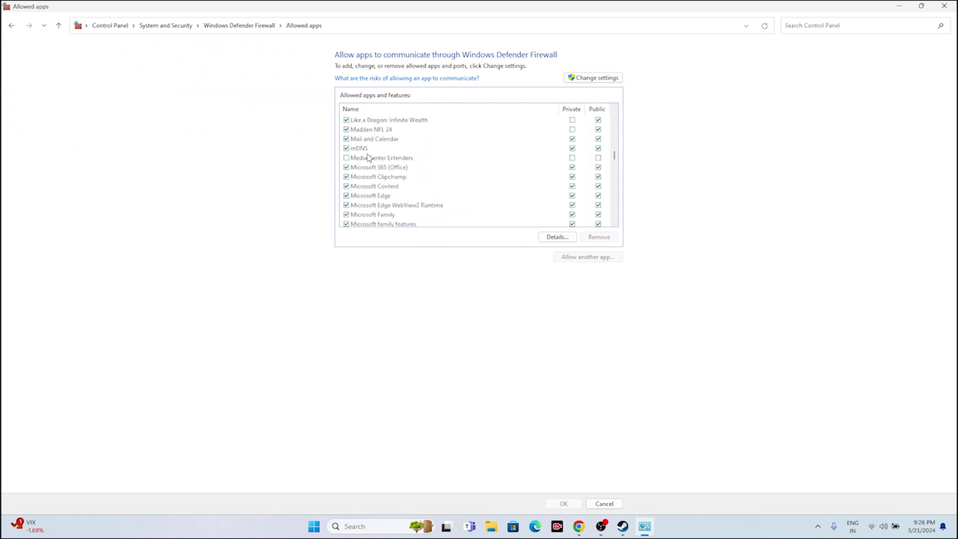
scroll(368, 157, down, 15)
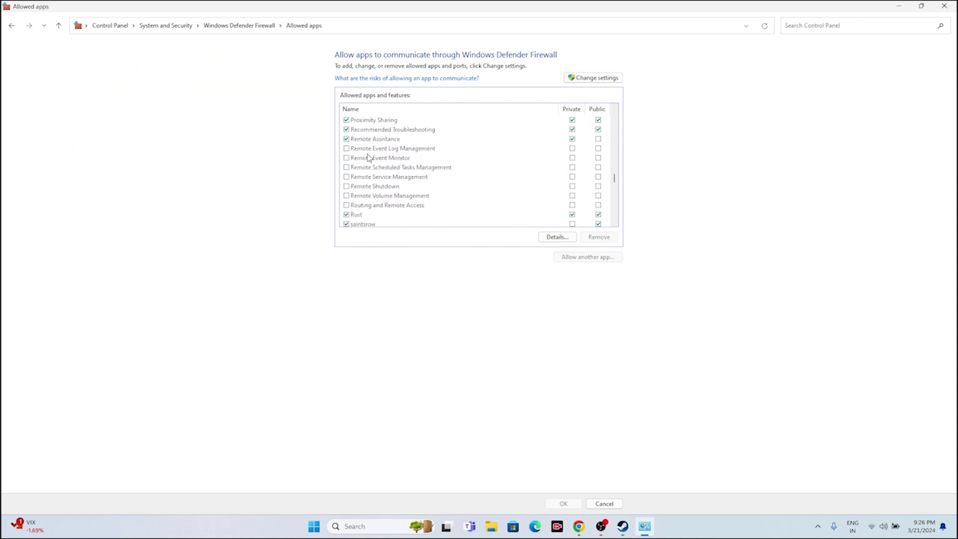
scroll(369, 158, down, 12)
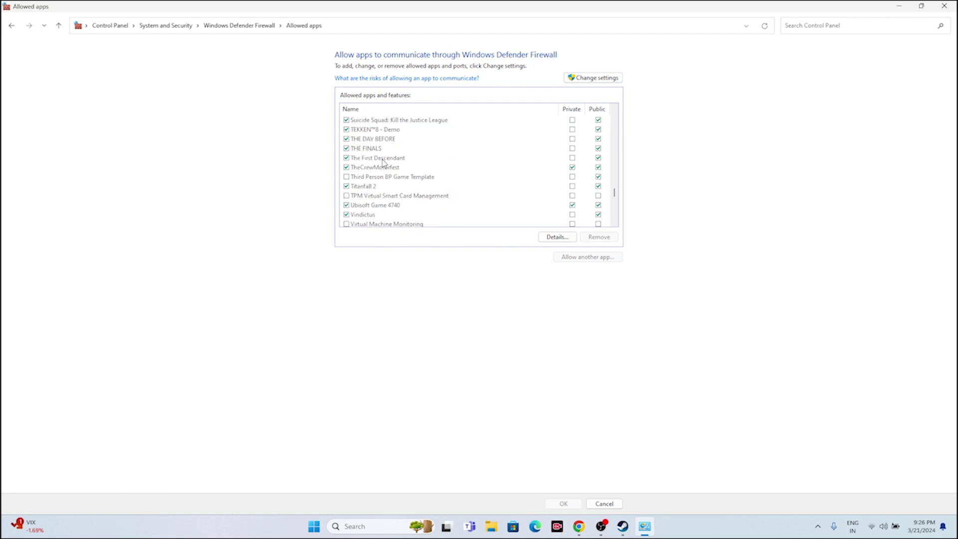
scroll(384, 162, down, 12)
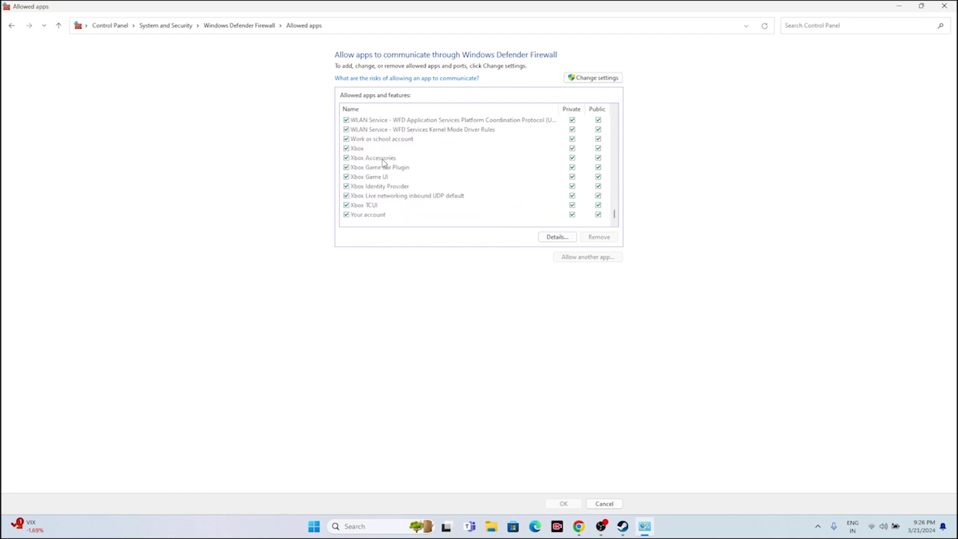
scroll(384, 162, up, 20)
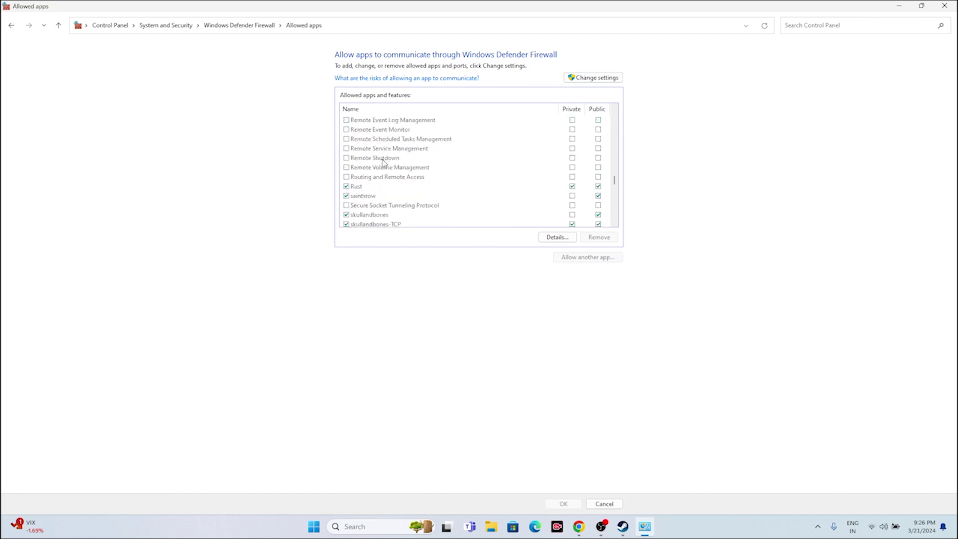
scroll(383, 162, up, 15)
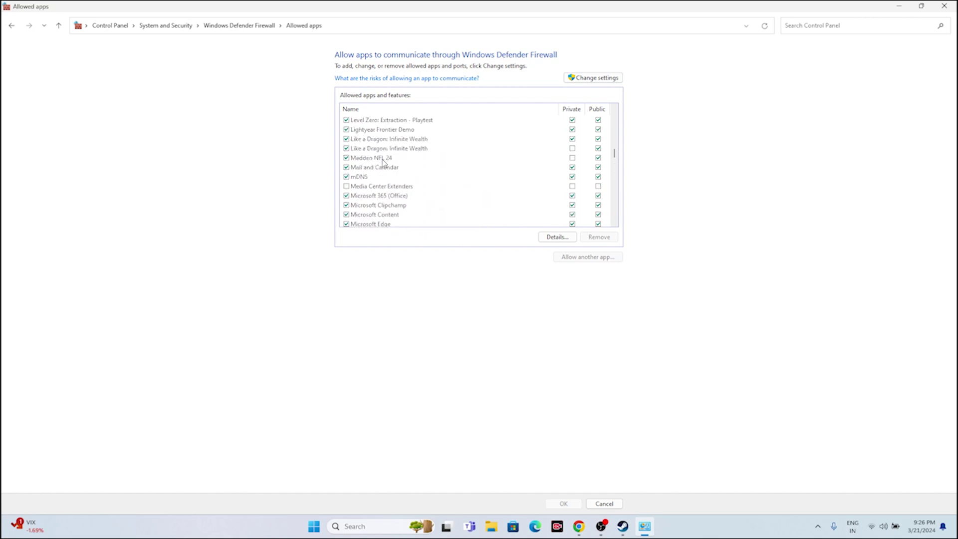
scroll(383, 163, up, 3)
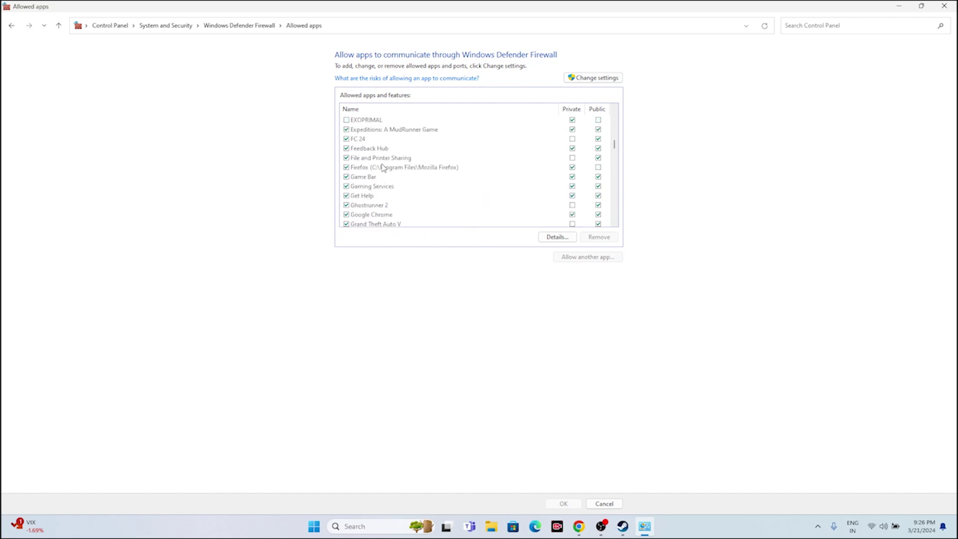
scroll(387, 168, down, 2)
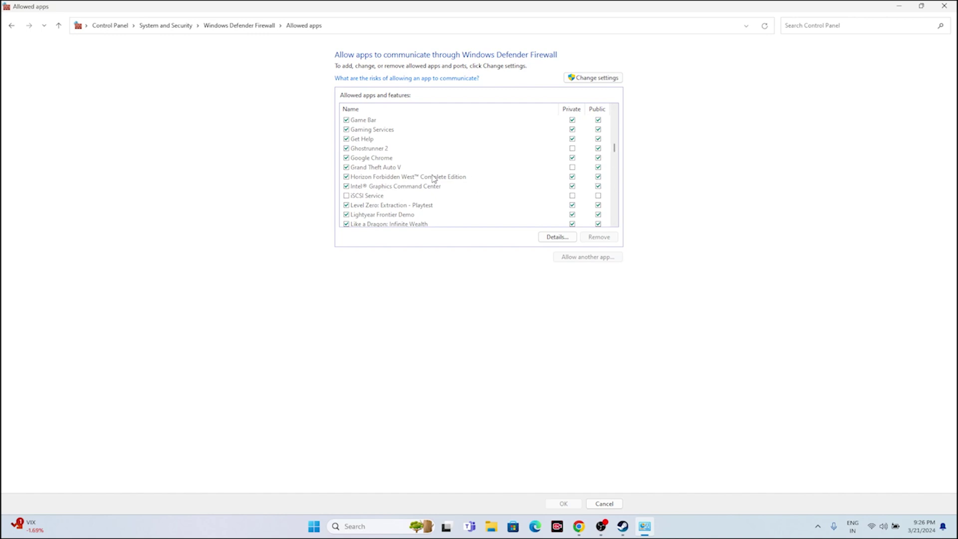
- Enable changes to the firewall's allowed apps, start allowing another app, and open the file browser to find it
click(573, 78)
click(584, 258)
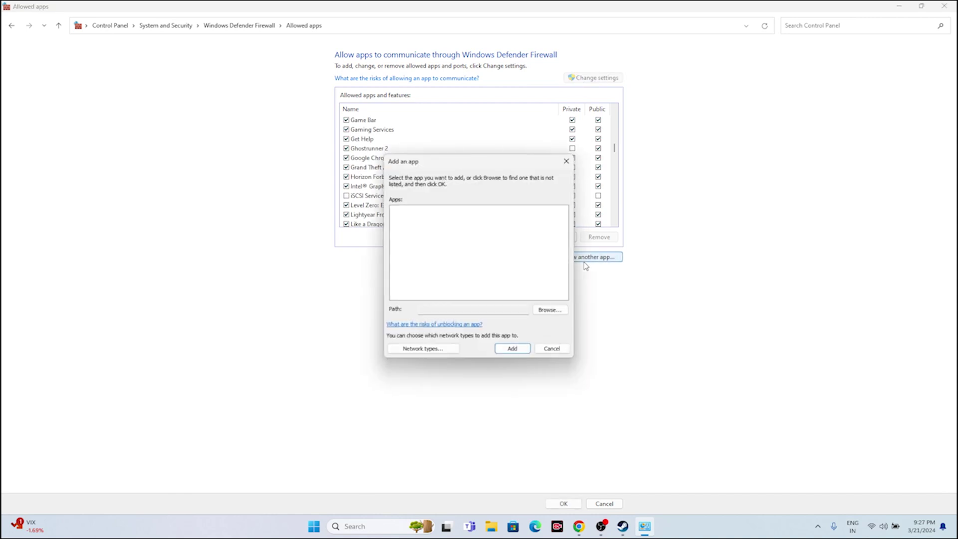
click(551, 311)
- Browse to the Steam games folder at C:\Program Files (x86)\Steam\steamapps\common
scroll(438, 297, down, 5)
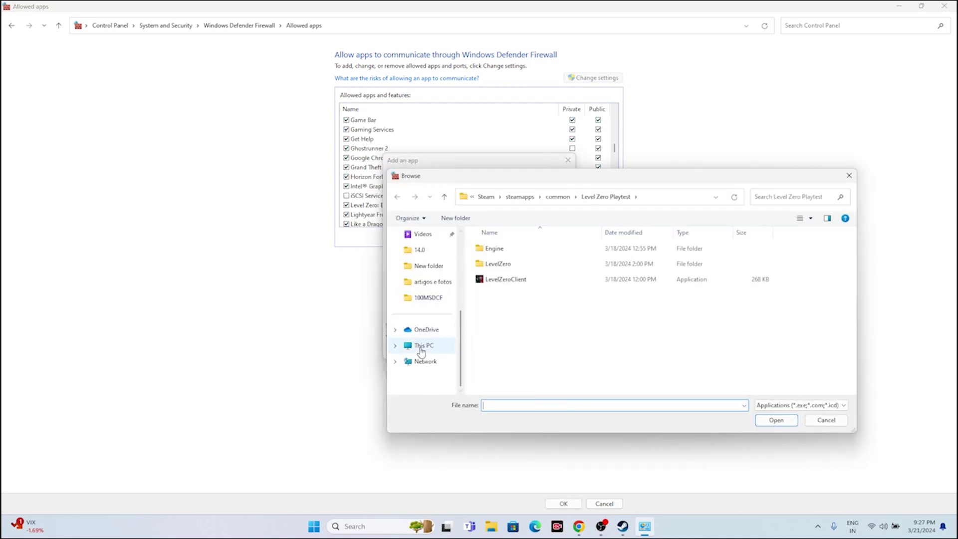
click(423, 346)
double_click(551, 264)
click(538, 341)
double_click(538, 341)
scroll(528, 319, down, 7)
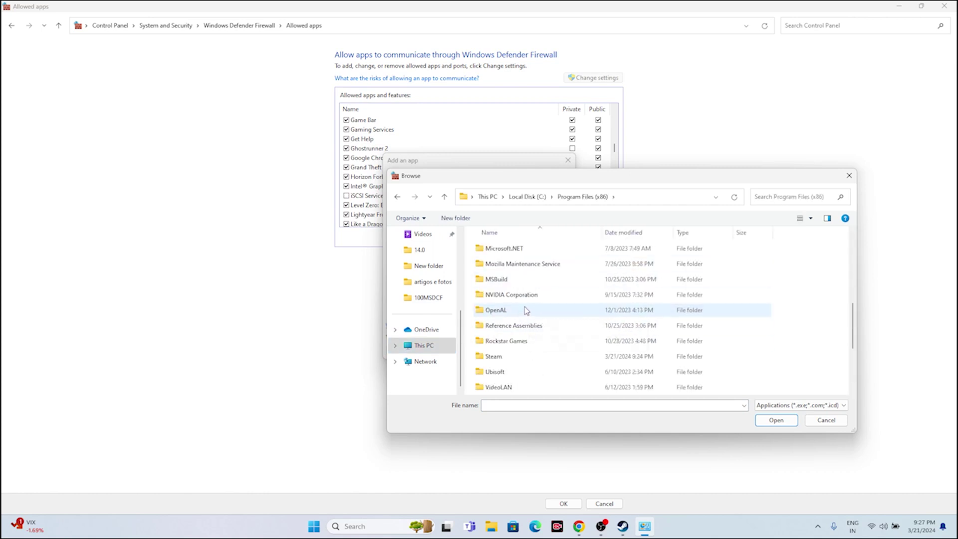
double_click(502, 264)
scroll(533, 285, down, 4)
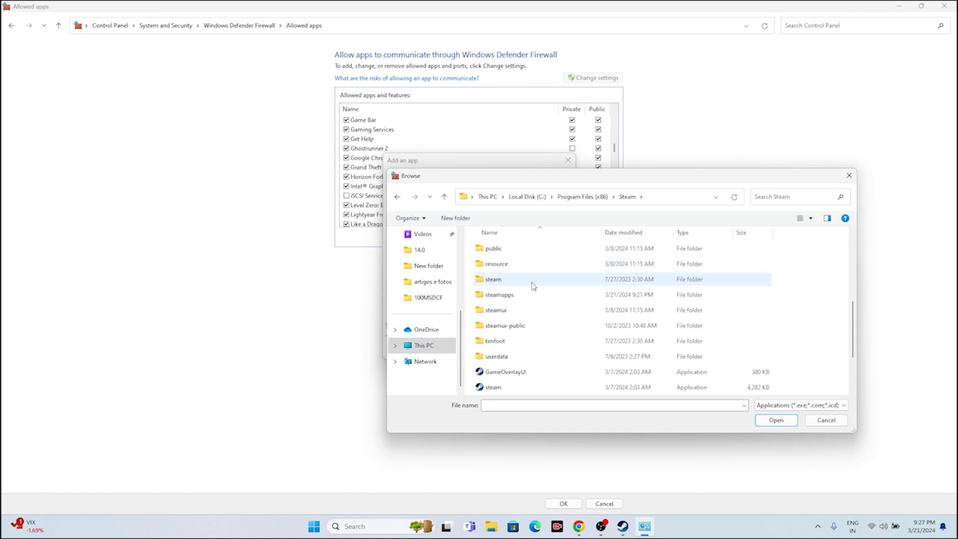
double_click(524, 295)
double_click(504, 248)
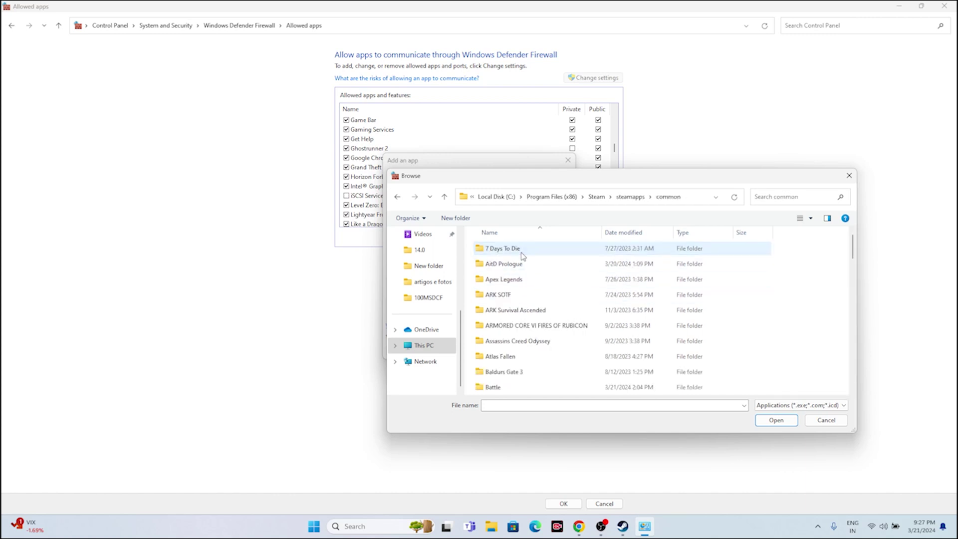
- Choose the game's application from the Horizon Forbidden West Complete Edition folder as the app to allow
scroll(530, 304, down, 3)
scroll(530, 303, down, 6)
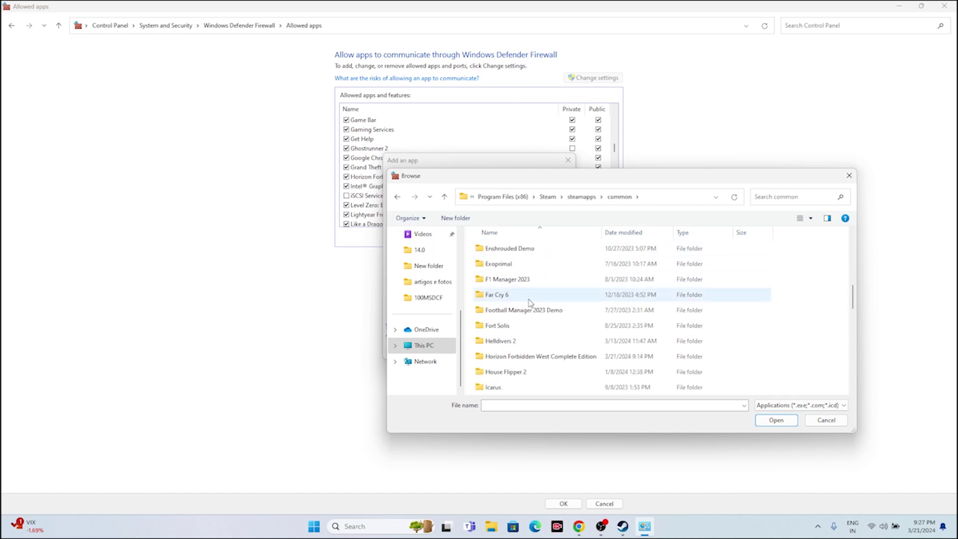
double_click(526, 310)
click(516, 325)
click(764, 423)
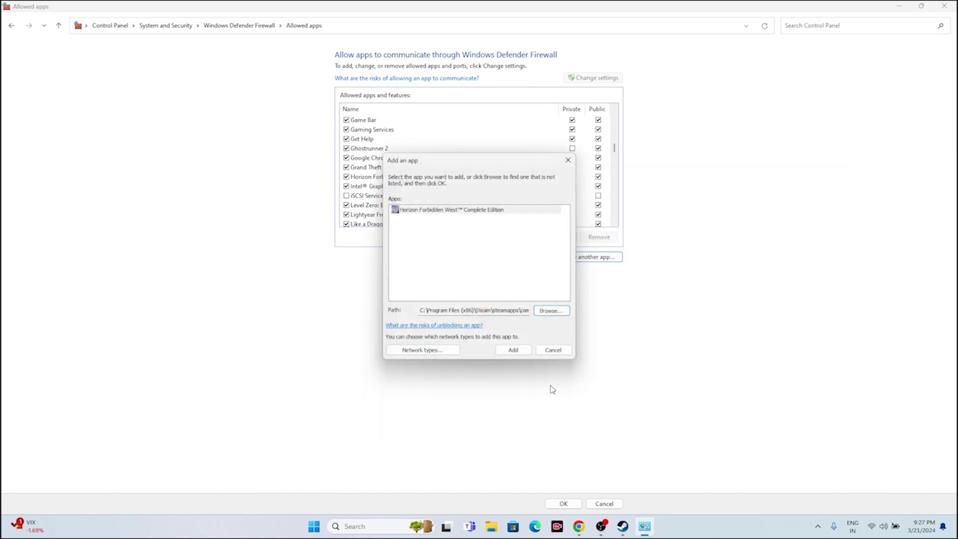
- Try to add Horizon Forbidden West Complete Edition to the firewall's allowed apps, and close the dialog and the Control Panel window
click(500, 351)
click(558, 298)
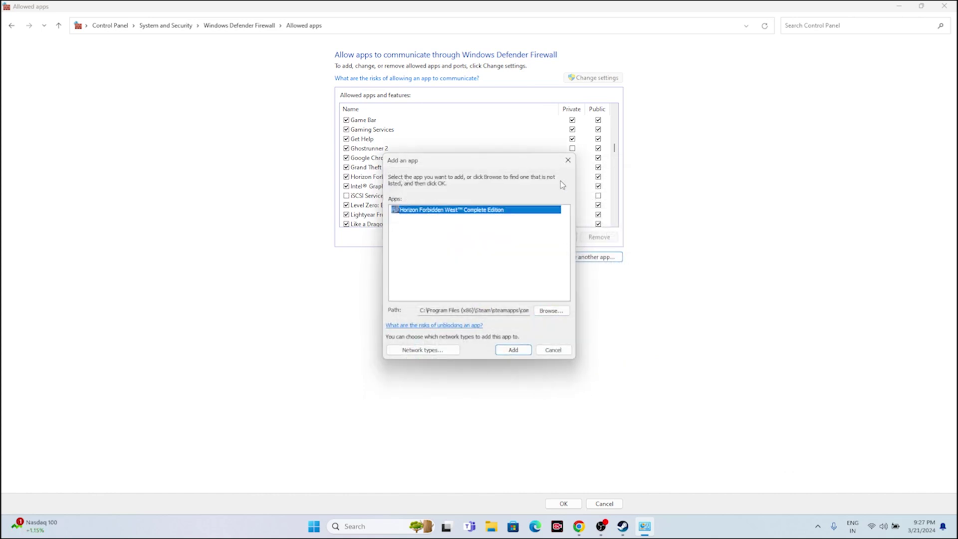
click(567, 161)
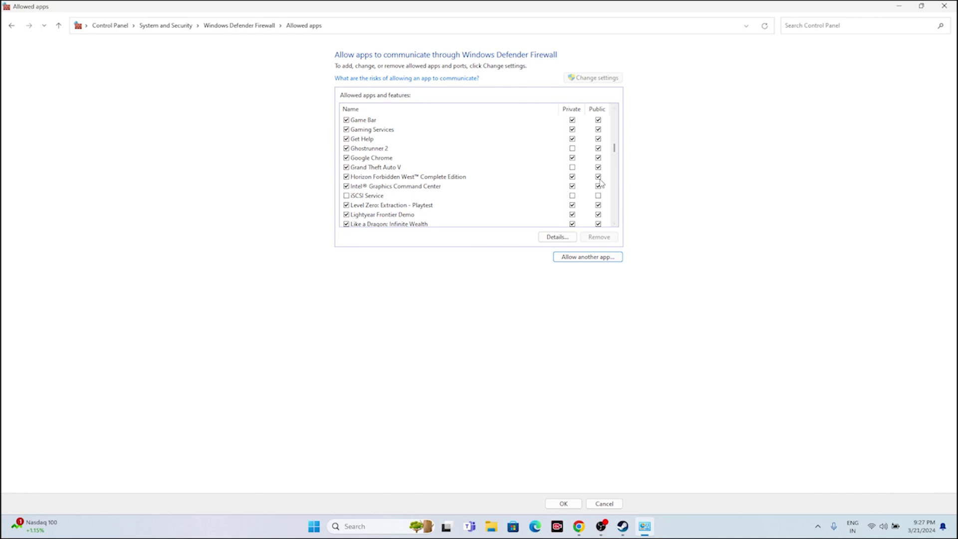
click(942, 7)
- Switch to Steam and launch Horizon Forbidden West Complete Edition
click(634, 526)
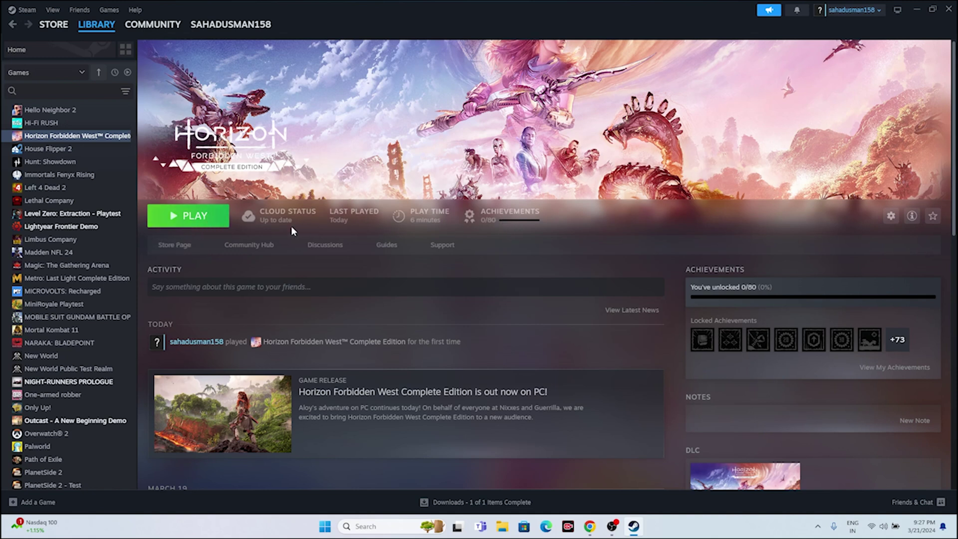
click(192, 220)
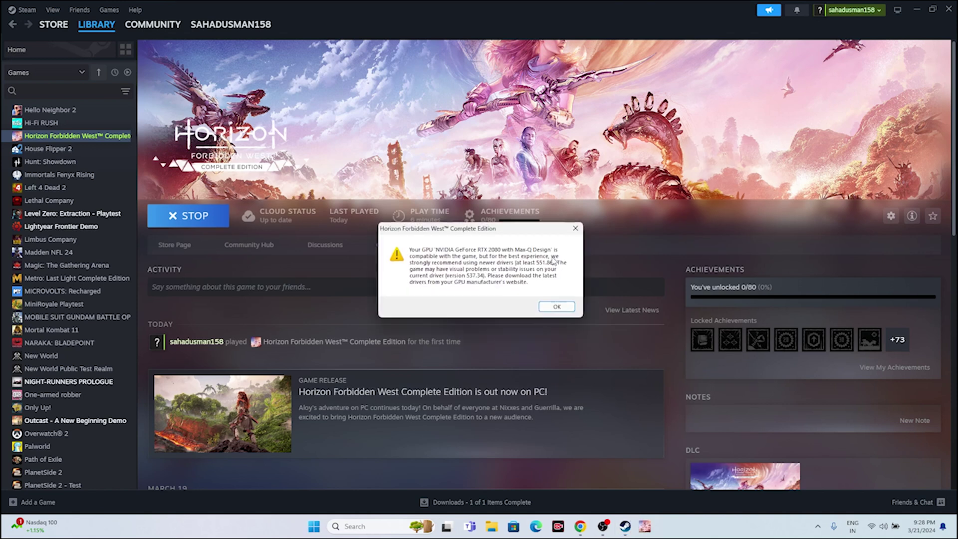
- Dismiss the graphics driver warning and quit Horizon Forbidden West from its launcher, leaving Steam minimized
click(556, 308)
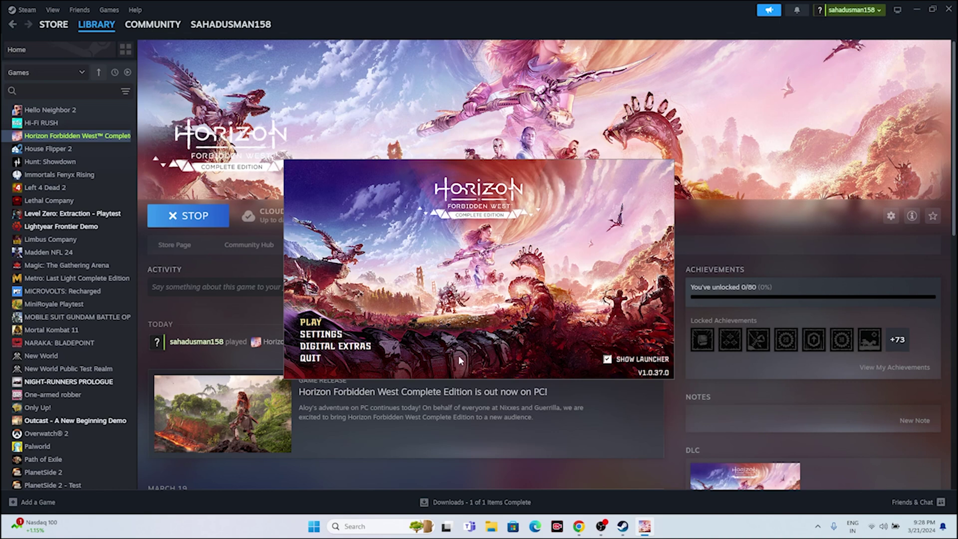
click(306, 359)
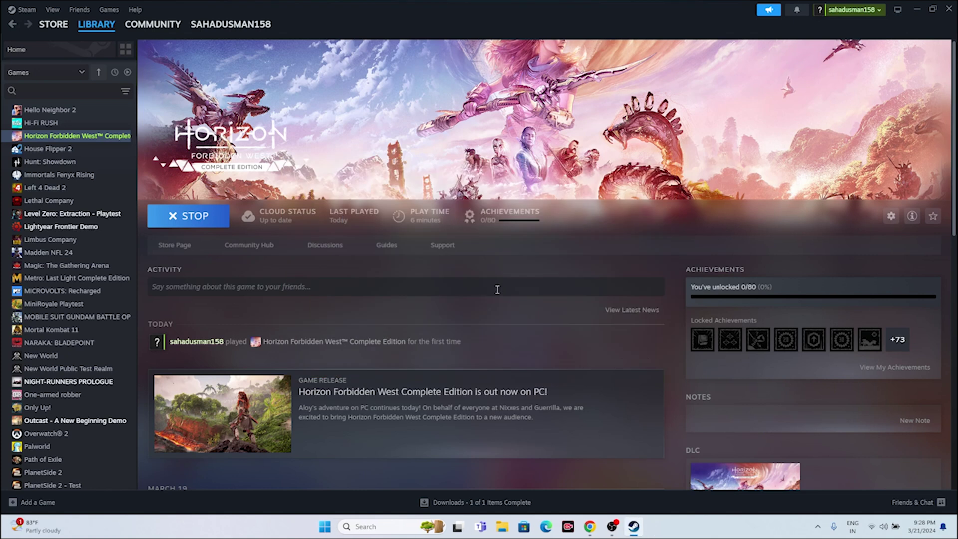
click(912, 8)
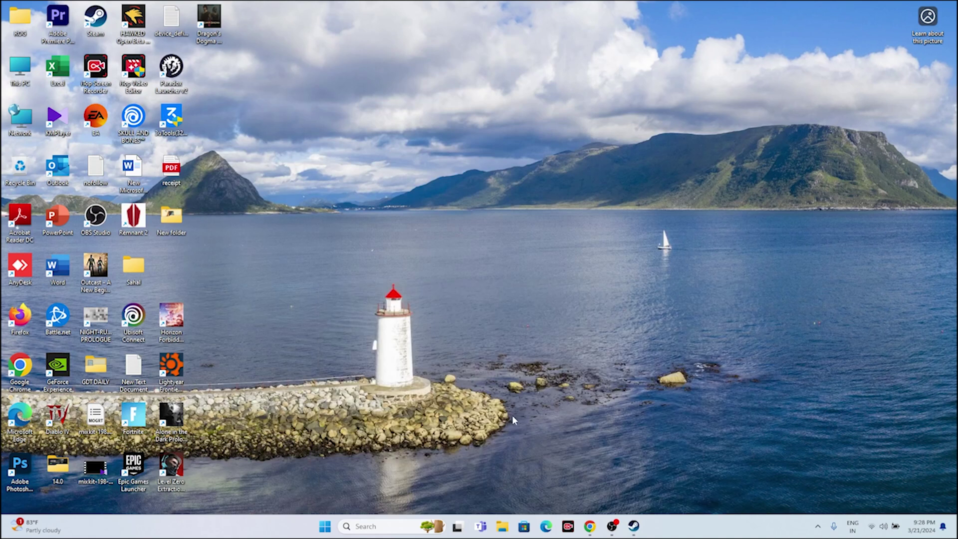
- Open System Configuration from Windows search and show its list of services
click(377, 528)
text(syste)
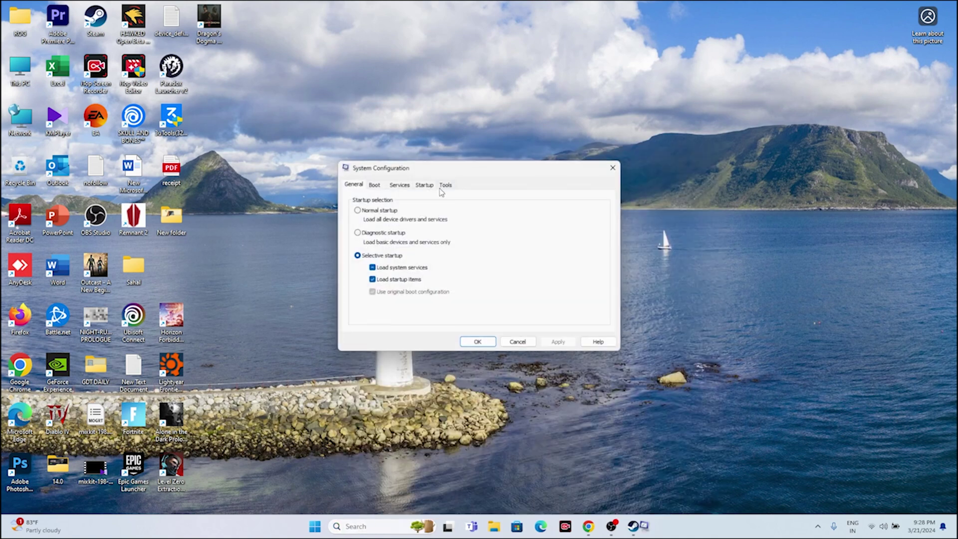
click(400, 185)
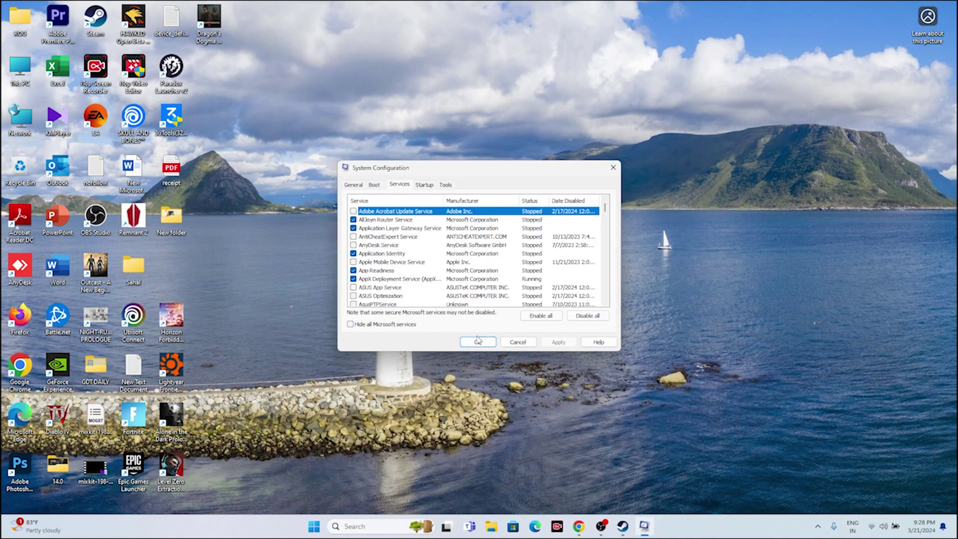
- Disable all services with the Microsoft ones hidden, apply the change, and exit without restart
click(351, 325)
click(584, 317)
click(351, 324)
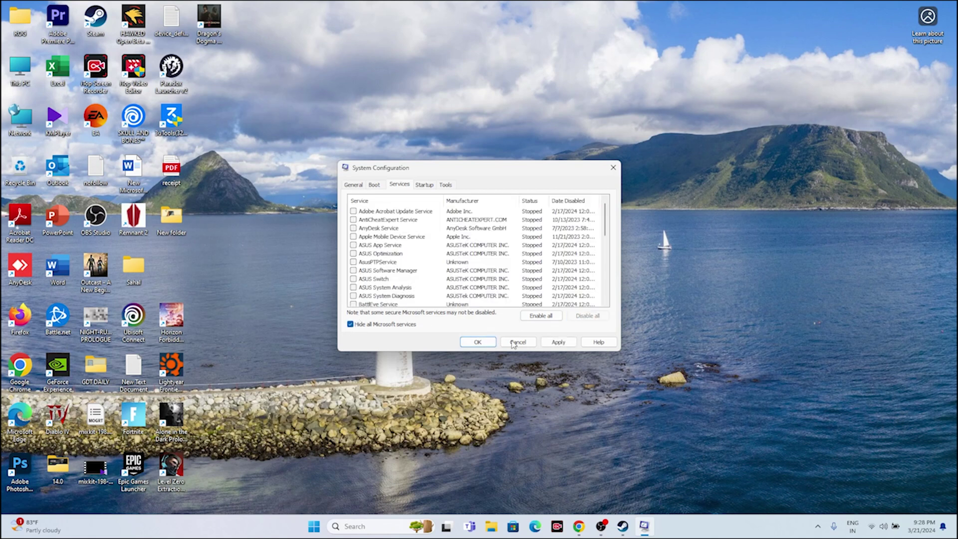
click(559, 343)
click(476, 342)
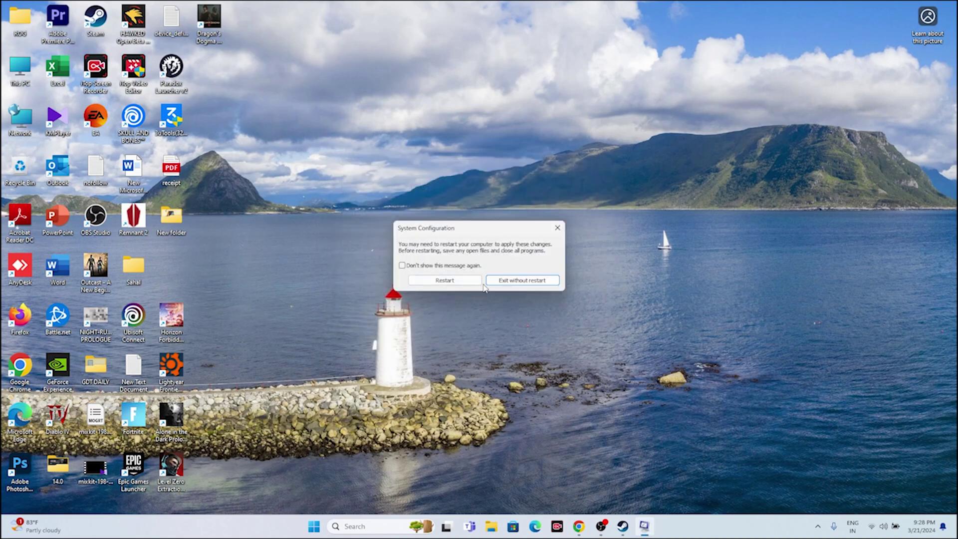
click(506, 284)
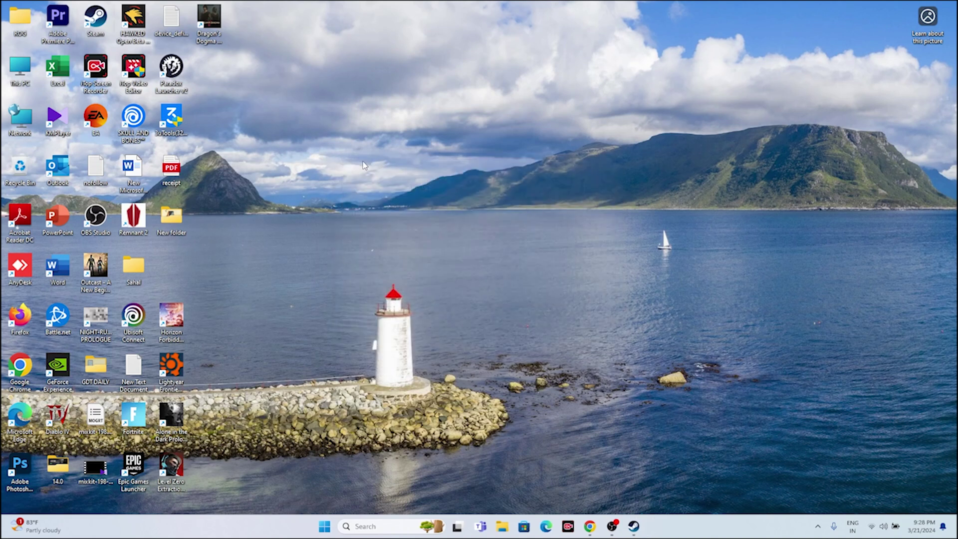
- In Steam, set the launch options of Horizon Forbidden West Complete Edition to -dx12, and minimize Steam
click(635, 526)
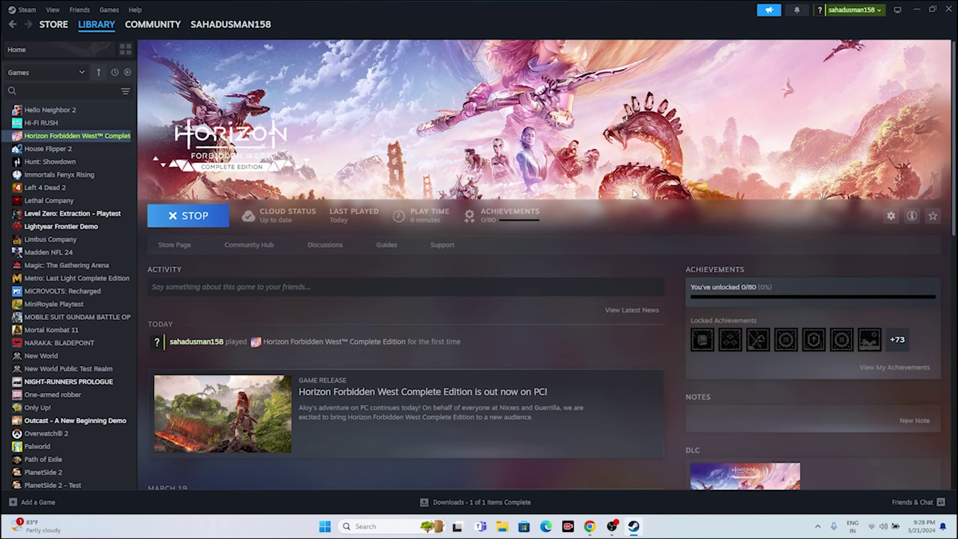
right_click(79, 136)
click(106, 209)
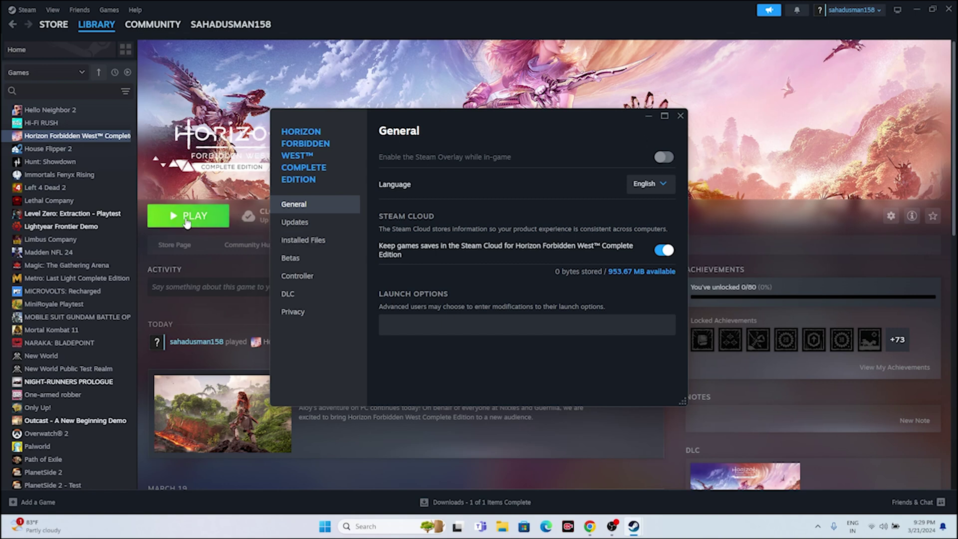
click(413, 321)
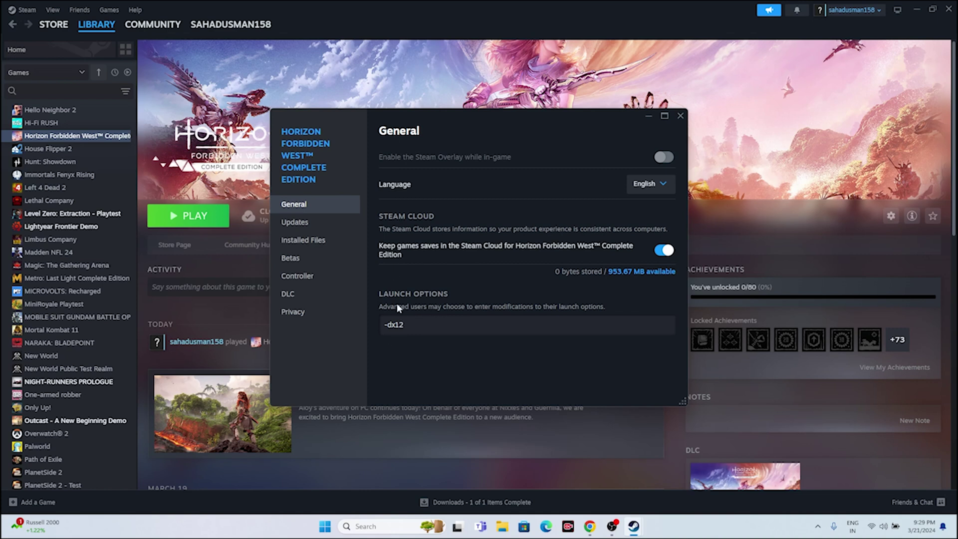
click(680, 115)
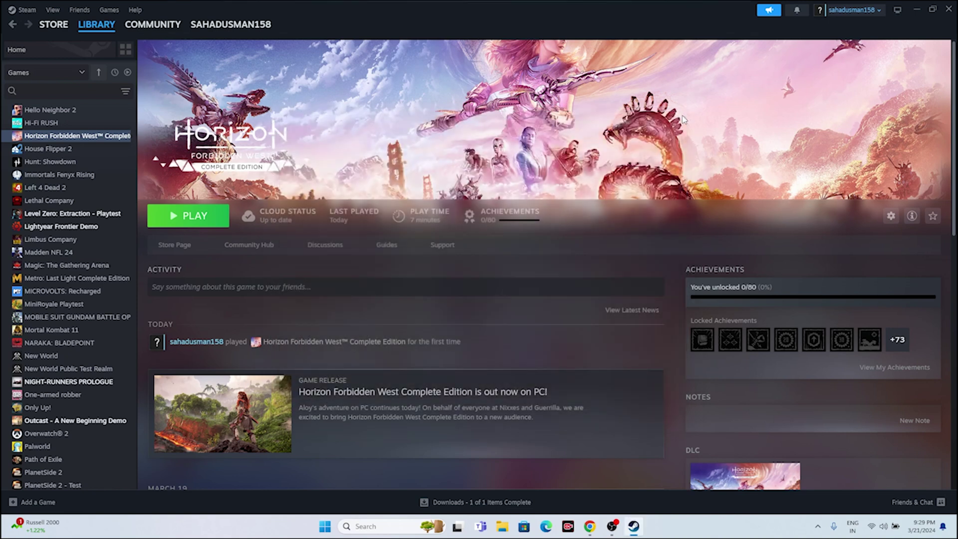
click(917, 9)
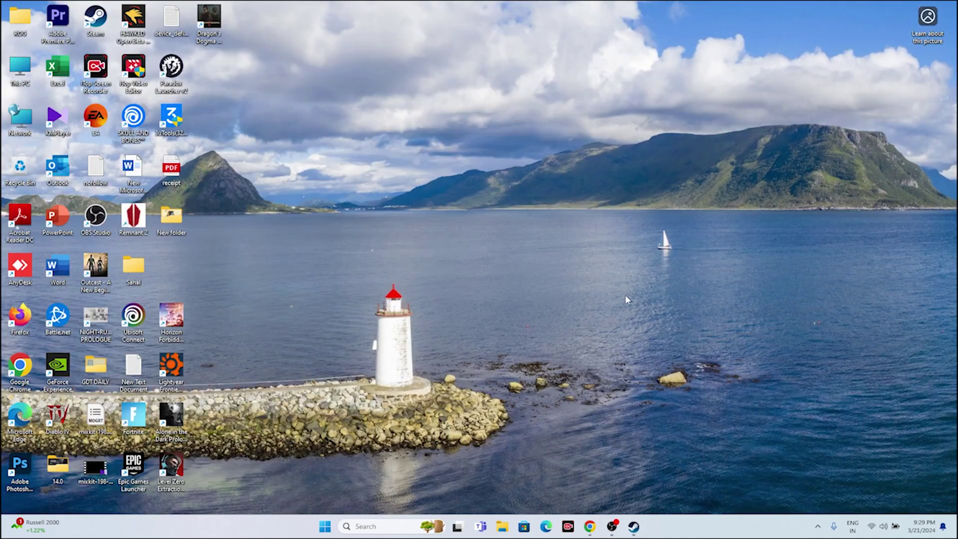
- Find Graphics settings through Windows search and open the page with custom options for apps
click(380, 527)
text(gr)
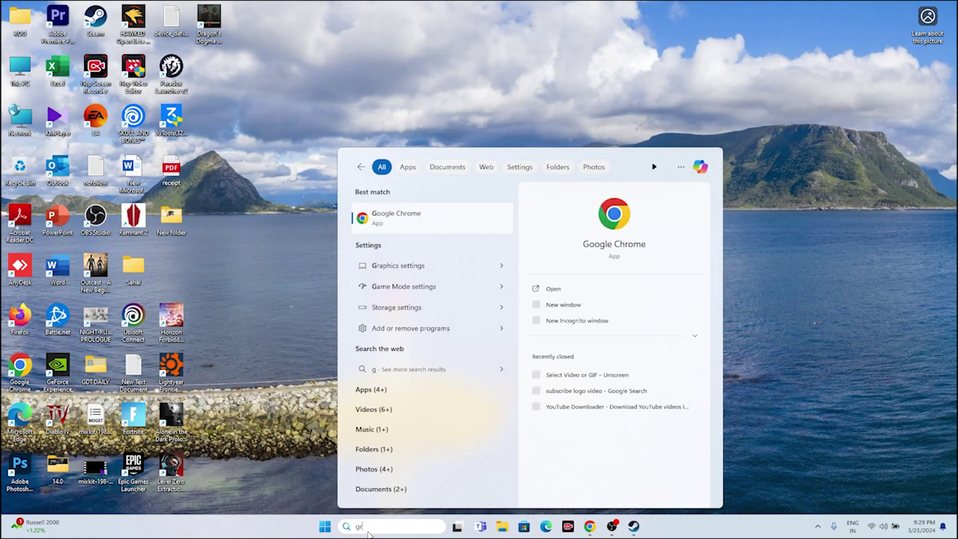
text(aph)
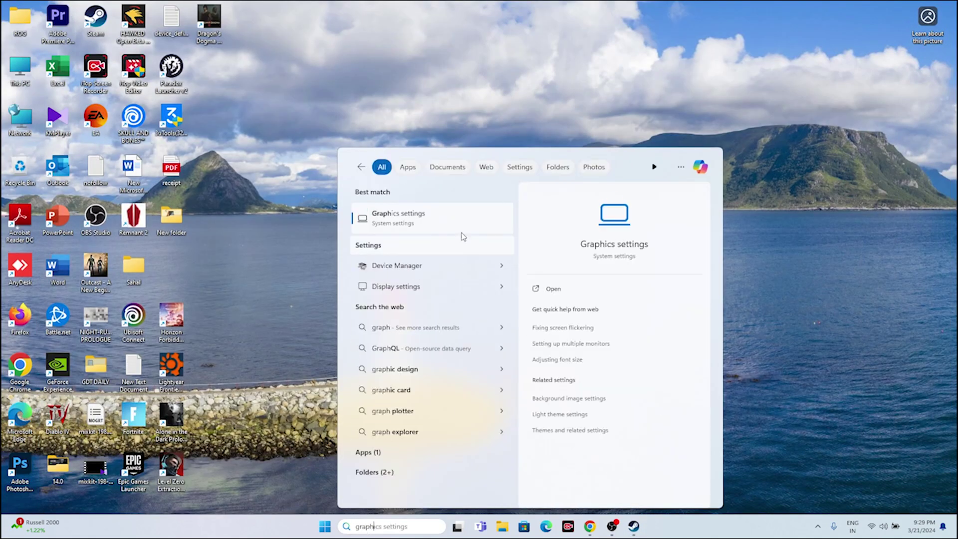
click(455, 224)
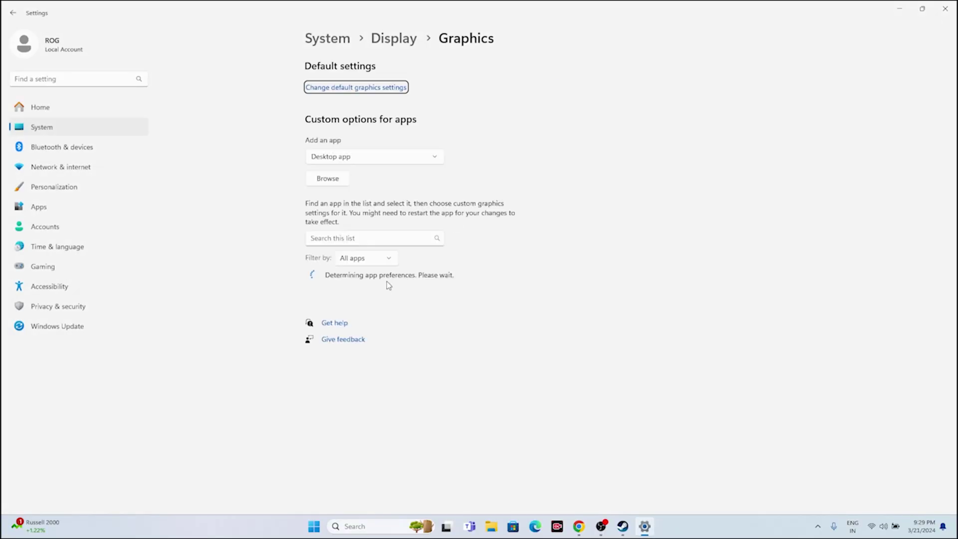
scroll(561, 205, down, 1)
scroll(561, 205, down, 6)
scroll(561, 204, up, 6)
scroll(562, 205, up, 1)
- Start adding a desktop app and browse to C:\Program Files (x86)\Steam\steamapps\common
click(330, 181)
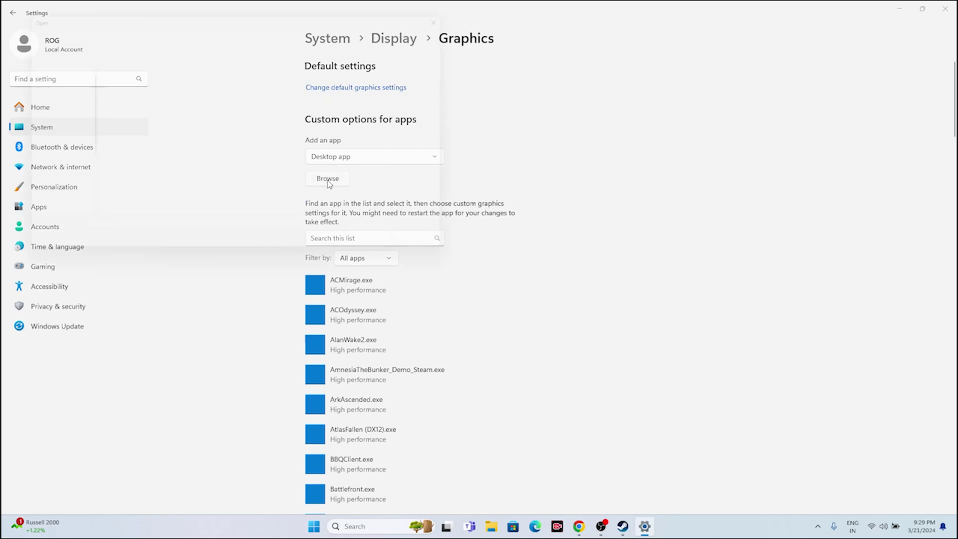
scroll(55, 179, down, 3)
click(41, 178)
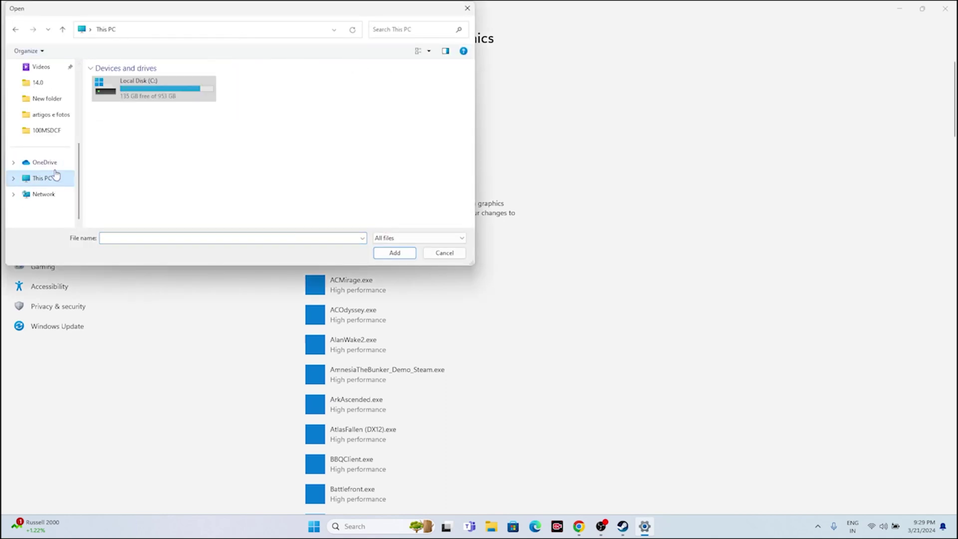
double_click(162, 97)
double_click(143, 171)
scroll(145, 155, down, 4)
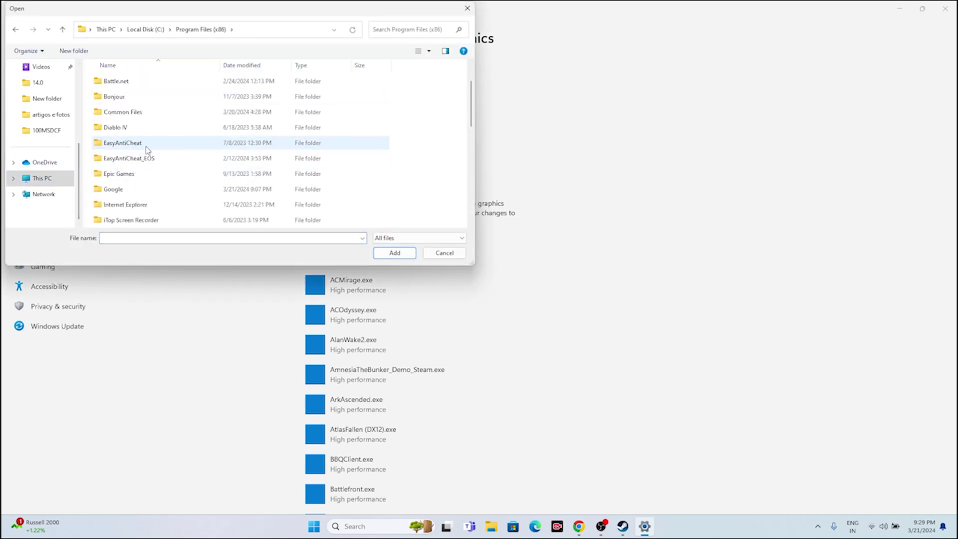
scroll(148, 149, down, 1)
double_click(131, 188)
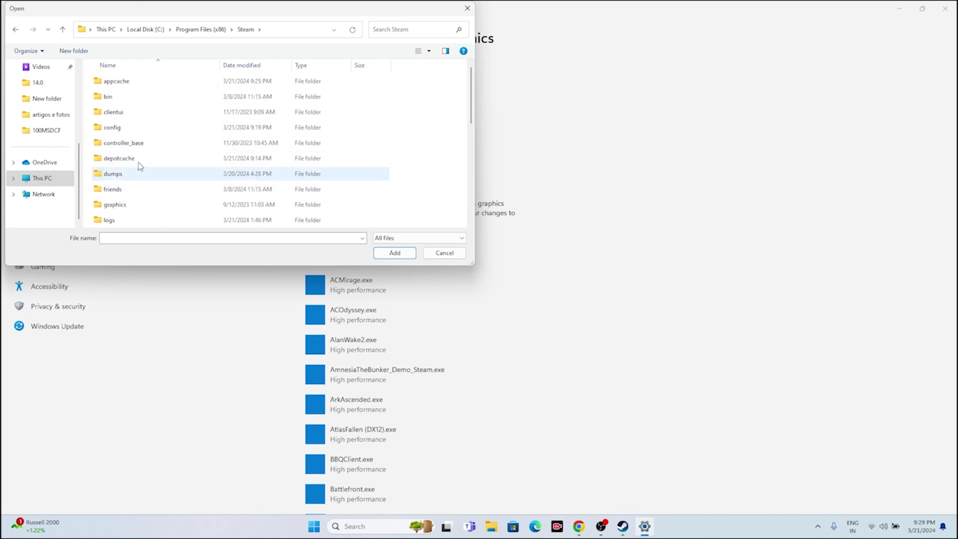
scroll(146, 141, down, 1)
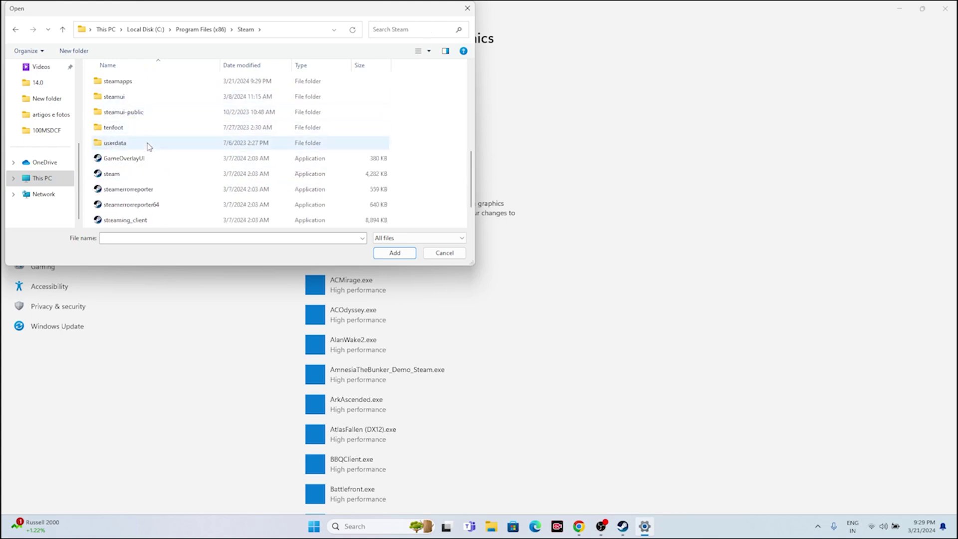
double_click(144, 126)
double_click(140, 82)
- Add the HorizonForbiddenWest application from the Horizon Forbidden West Complete Edition folder to the graphics app list
scroll(152, 134, down, 7)
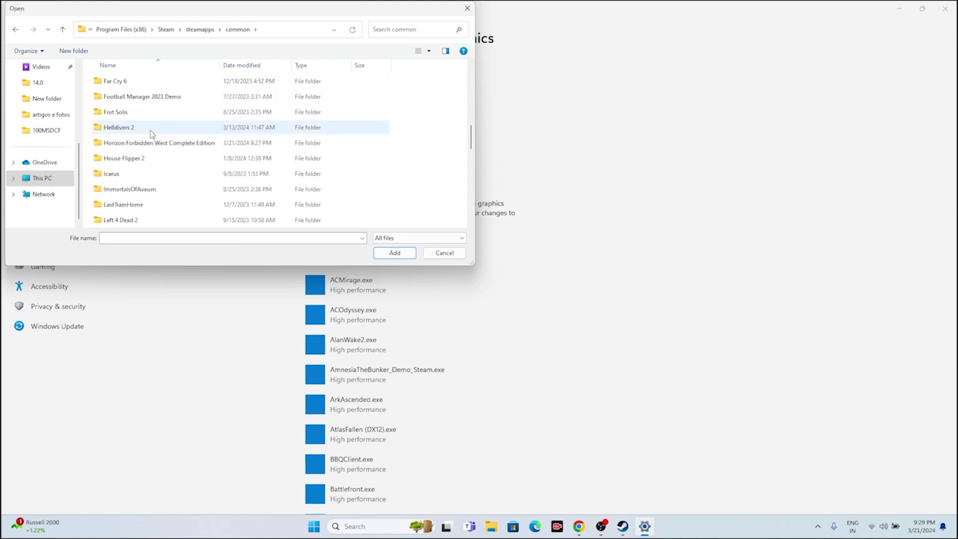
click(150, 143)
double_click(150, 143)
click(143, 158)
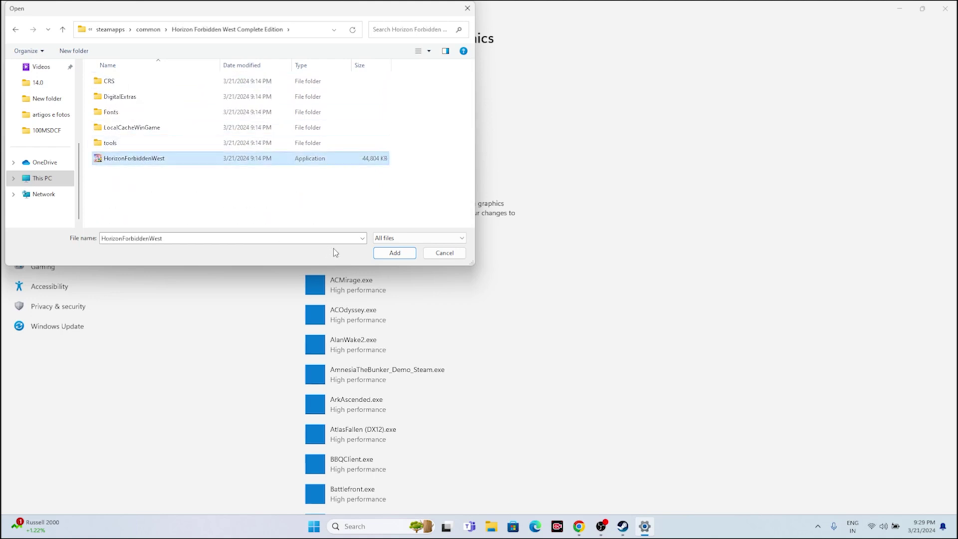
click(394, 253)
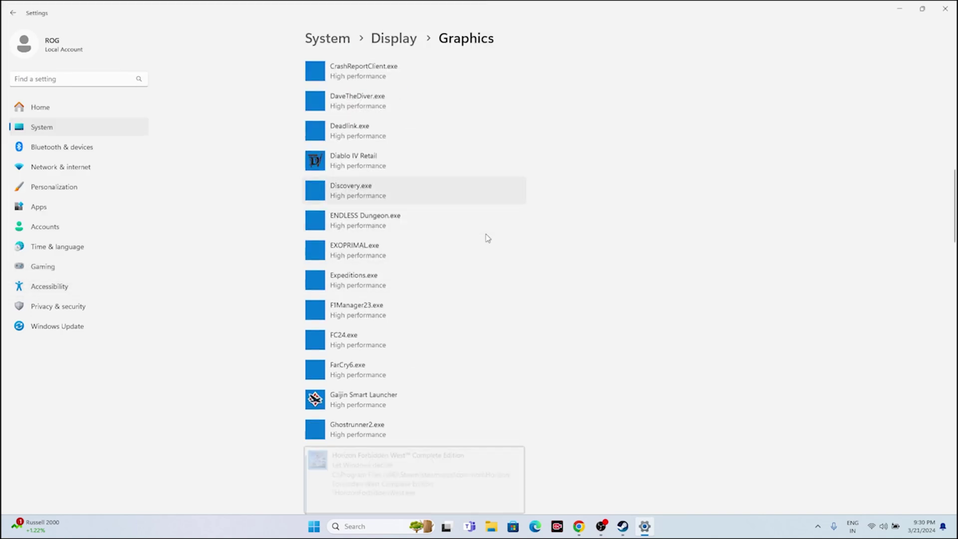
- Set the graphics preference of Horizon Forbidden West Complete Edition to High performance, save it, and close Settings
click(452, 274)
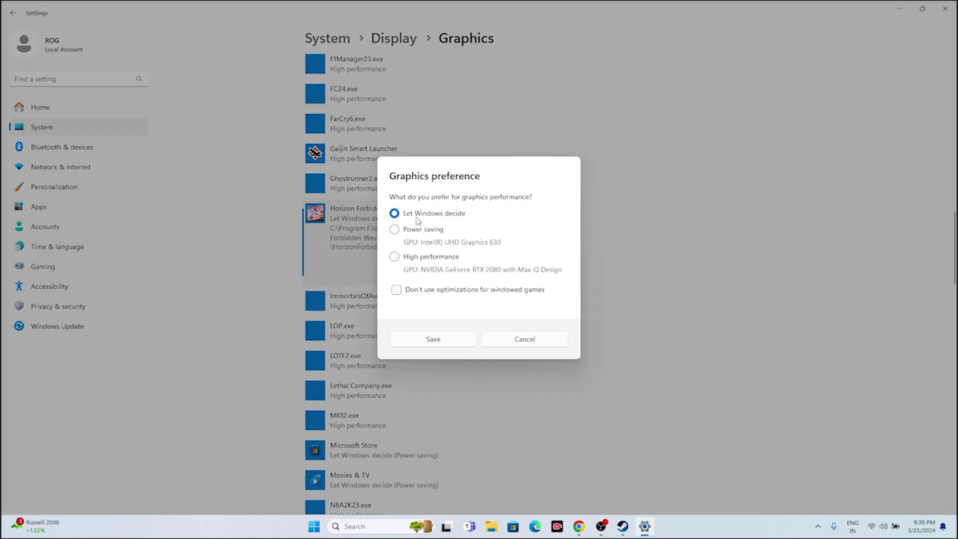
click(395, 258)
click(453, 340)
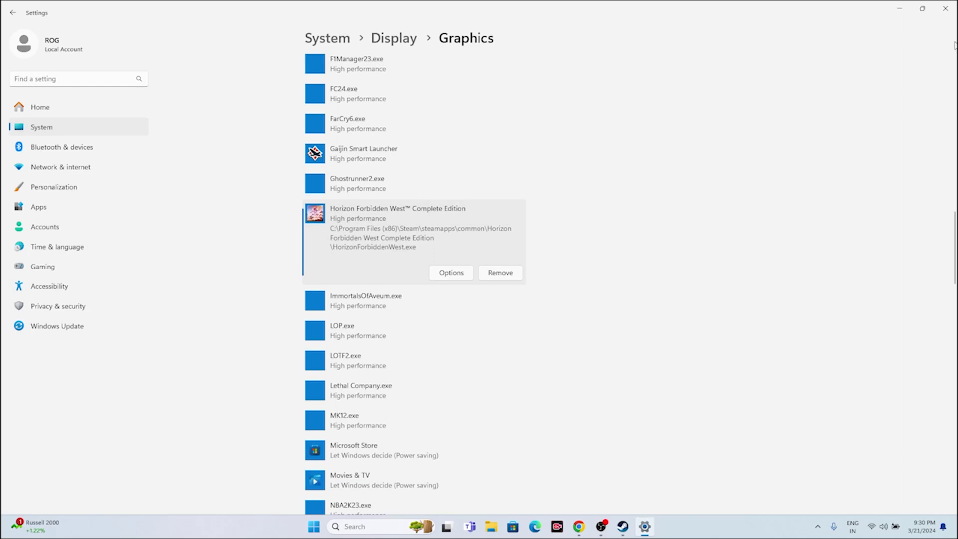
click(945, 9)
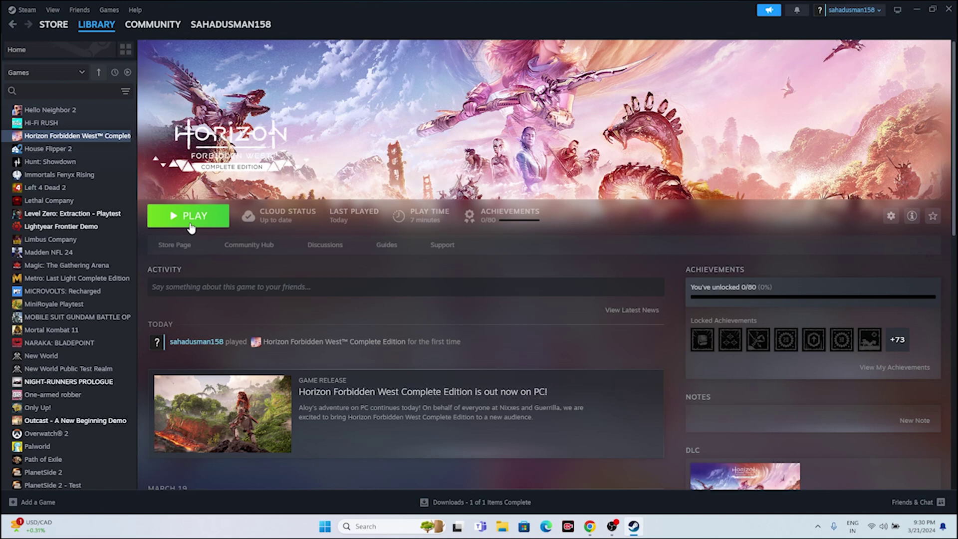
- Minimize Steam and open the Virtual Memory settings from the advanced system performance options
click(917, 9)
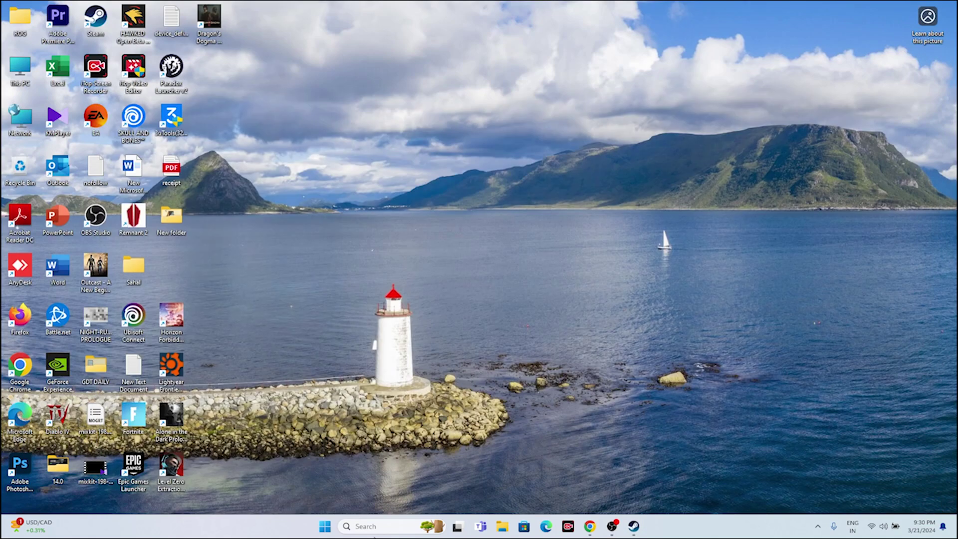
click(372, 529)
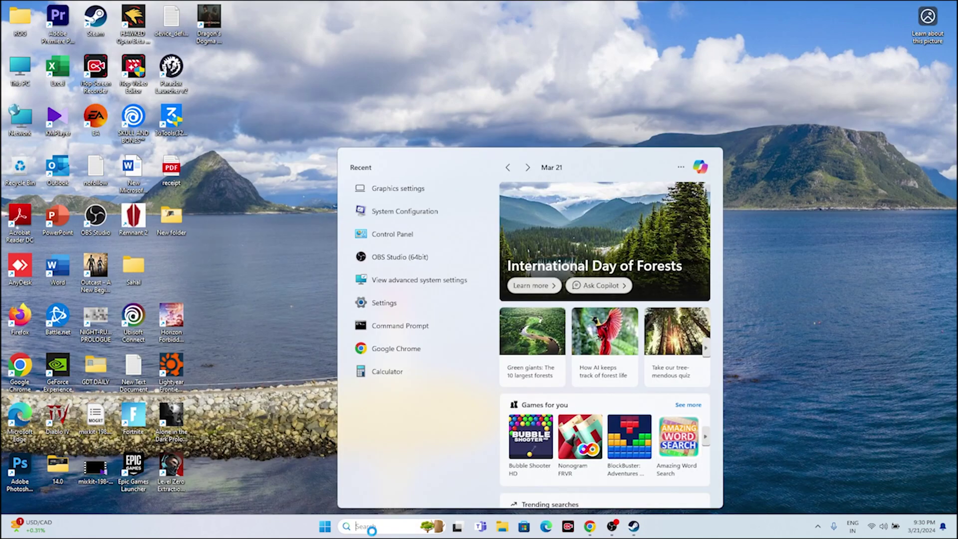
text(view advanced system setti)
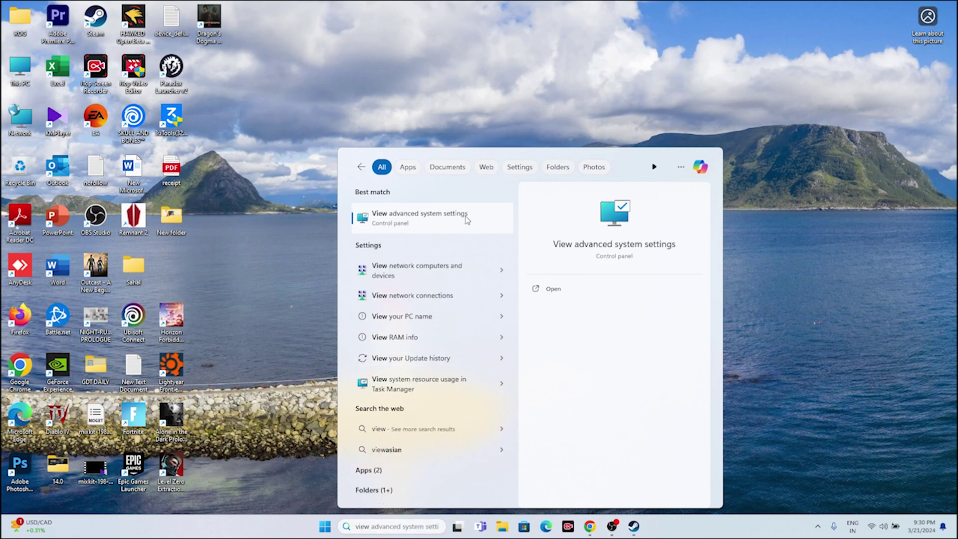
click(467, 220)
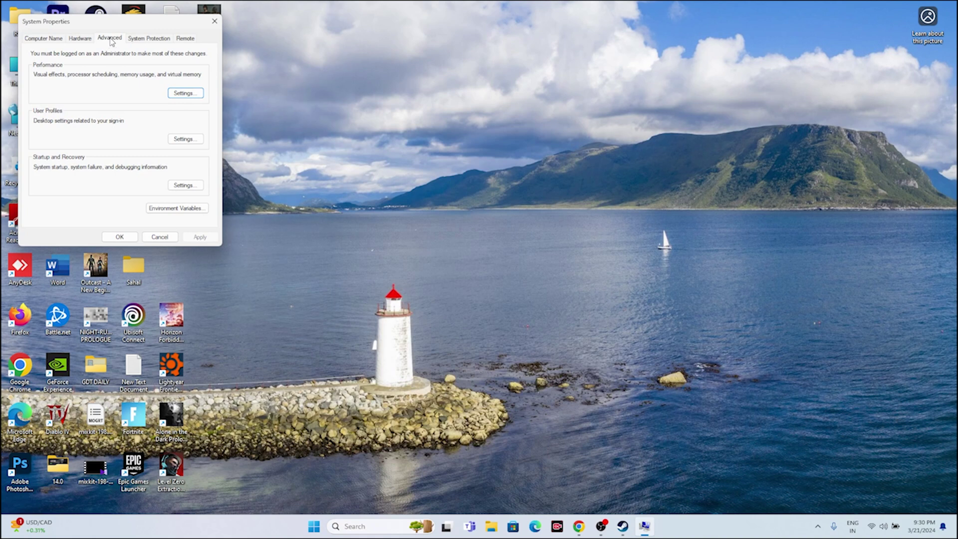
click(172, 95)
click(90, 76)
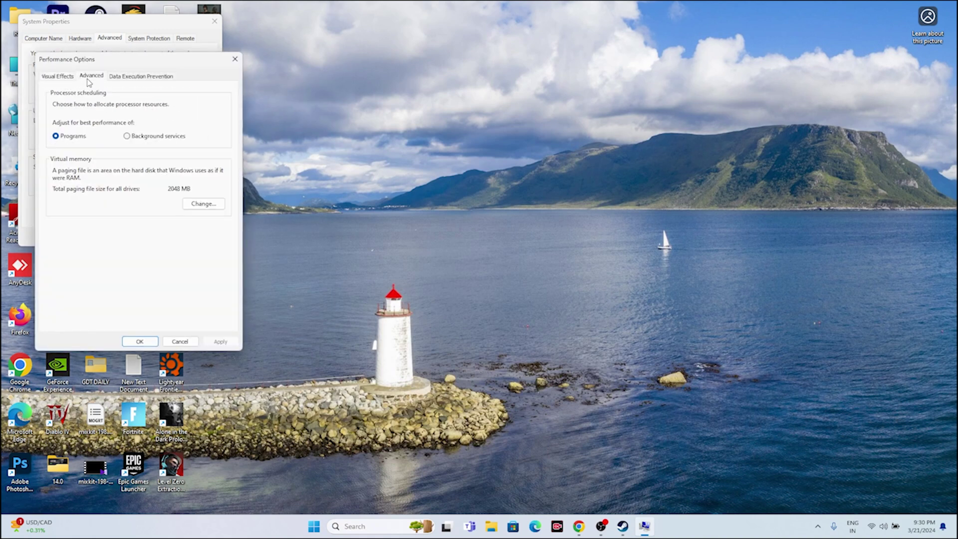
click(199, 203)
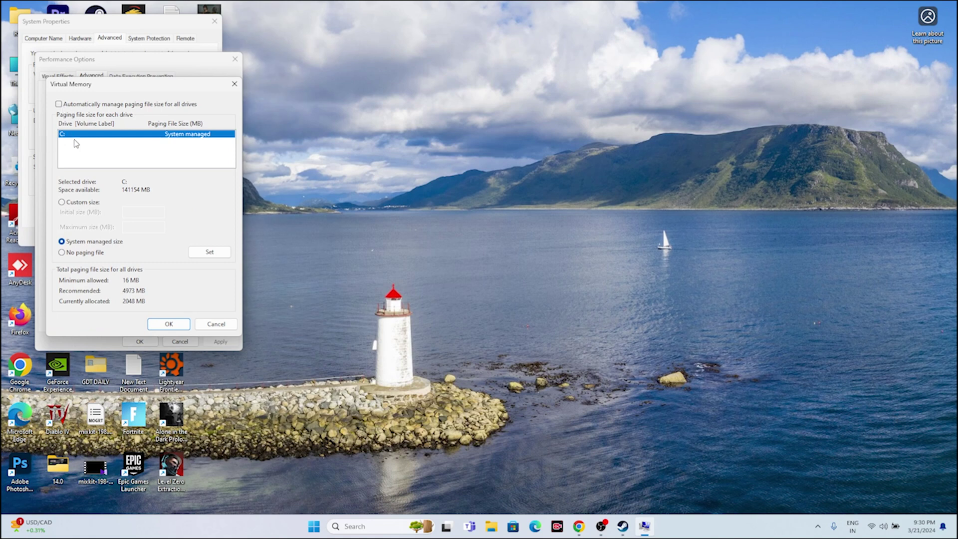
- Choose a custom paging file size for drive C: and open Calculator
click(61, 202)
click(130, 214)
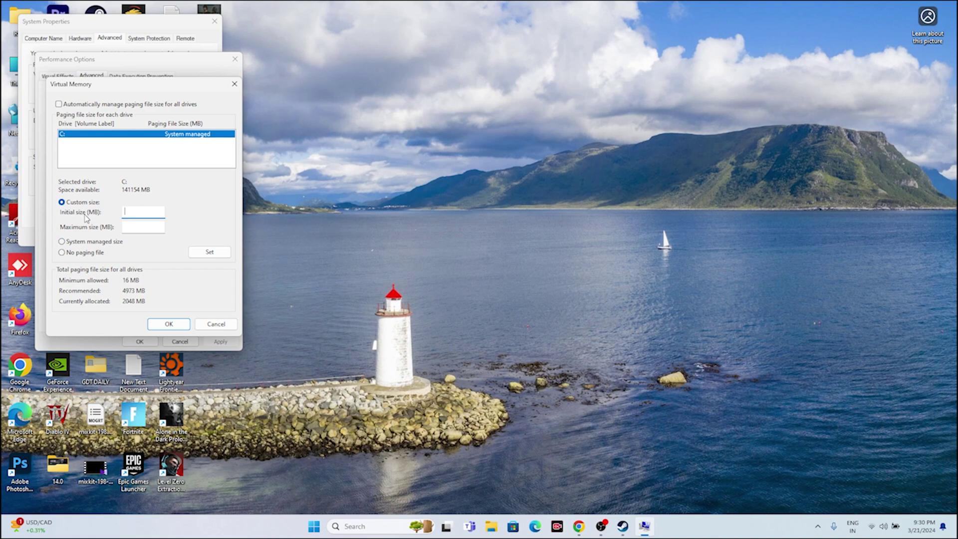
click(131, 225)
click(374, 526)
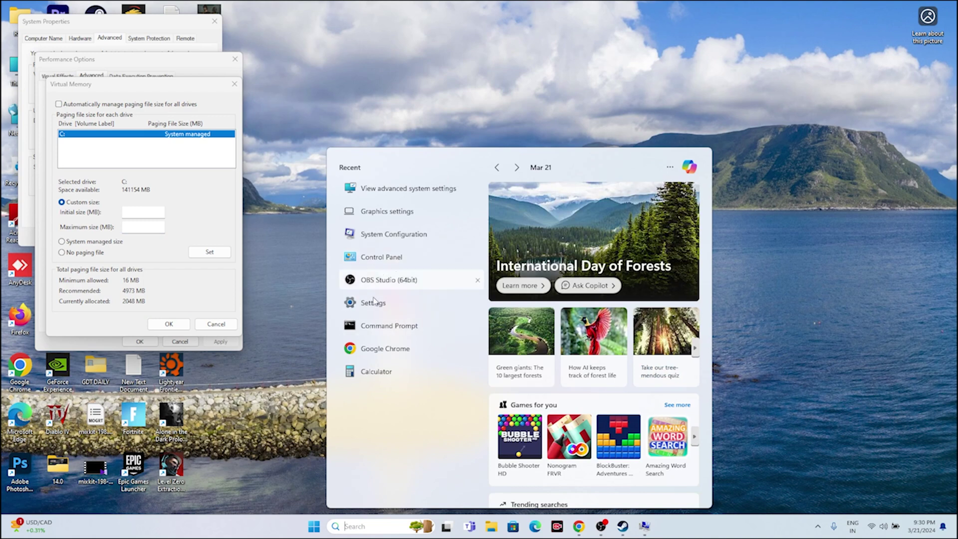
click(372, 371)
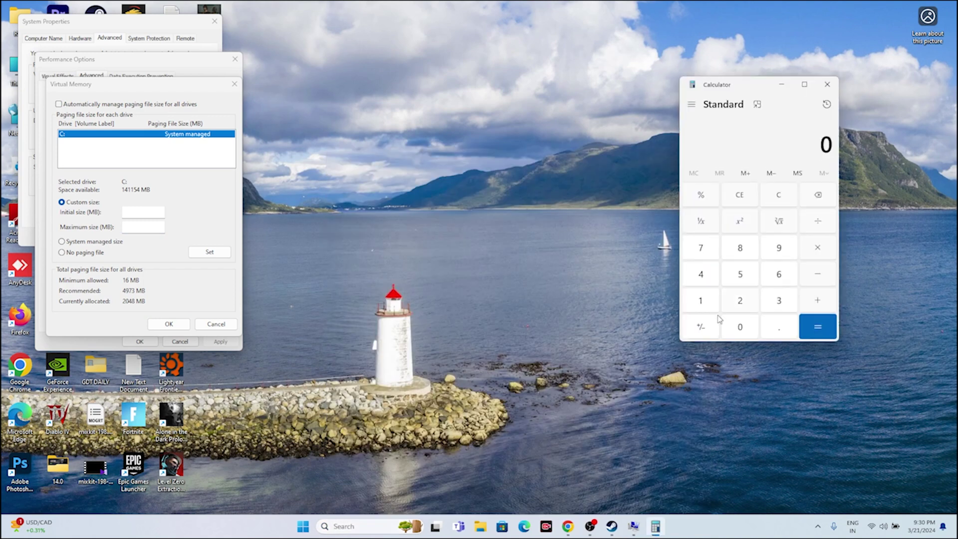
- Move Calculator nearer to the Virtual Memory dialog and multiply 32 by 1024
drag(767, 83, 558, 55)
click(575, 274)
click(532, 276)
click(604, 227)
click(505, 276)
click(528, 298)
click(530, 274)
click(495, 244)
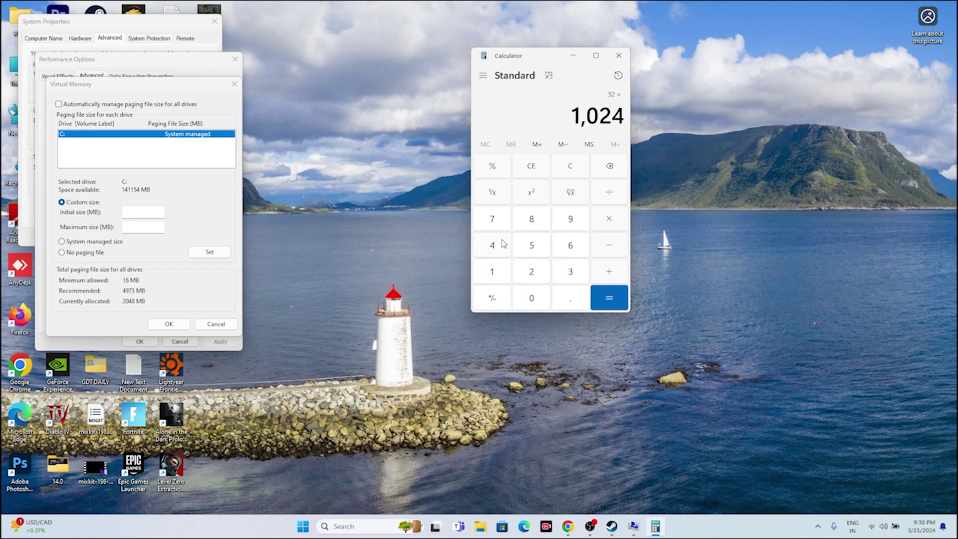
click(608, 297)
- Multiply the calculated product by 1.5 for the initial paging file size
click(609, 220)
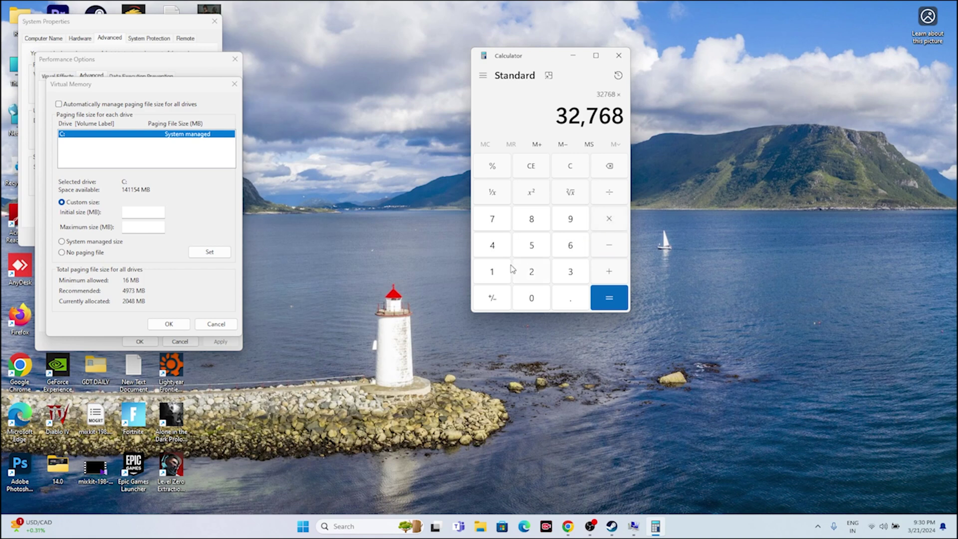
click(494, 273)
click(569, 300)
click(533, 248)
click(609, 299)
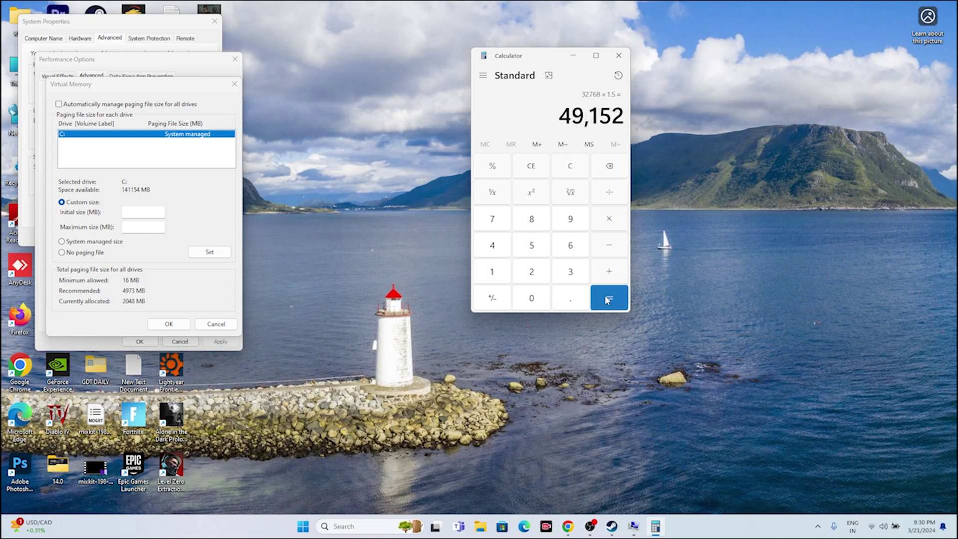
- Copy the result from Calculator and paste 49,152 as the paging file's initial size in MB
drag(560, 116, 625, 118)
right_click(621, 117)
click(639, 125)
right_click(149, 215)
click(170, 259)
key(Tab)
- Clear Calculator and compute 32 × 1024 × 3 for the maximum paging file size
click(574, 166)
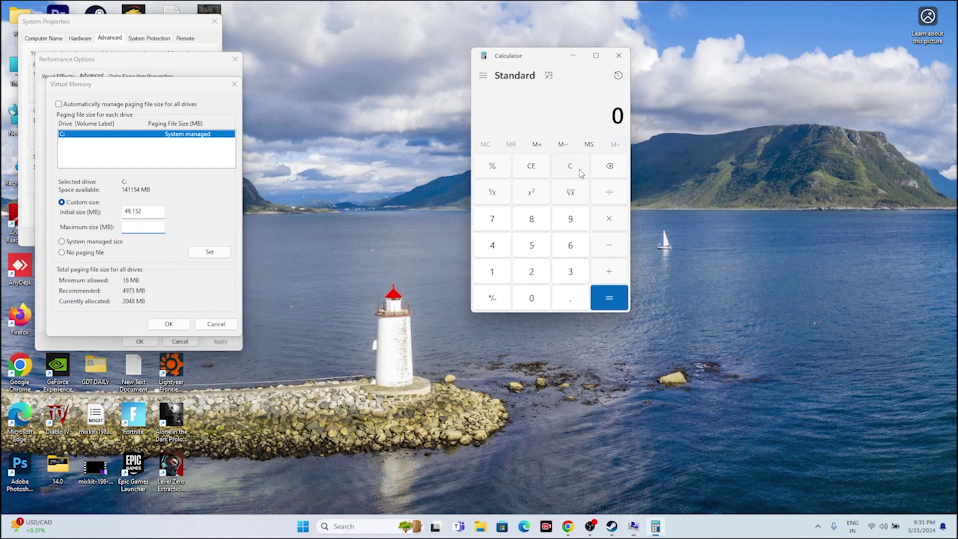
click(569, 270)
click(520, 273)
click(611, 220)
click(499, 274)
click(531, 297)
click(526, 272)
click(504, 250)
click(609, 298)
click(609, 219)
click(570, 272)
click(609, 297)
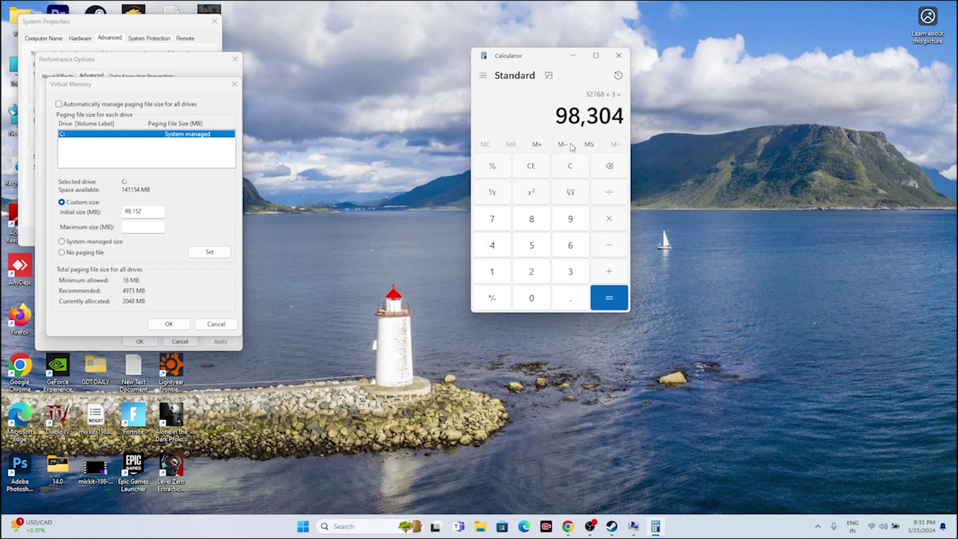
- Copy the result 98,304 into the paging file's maximum size and confirm the Virtual Memory settings
double_click(566, 123)
right_click(607, 121)
click(634, 132)
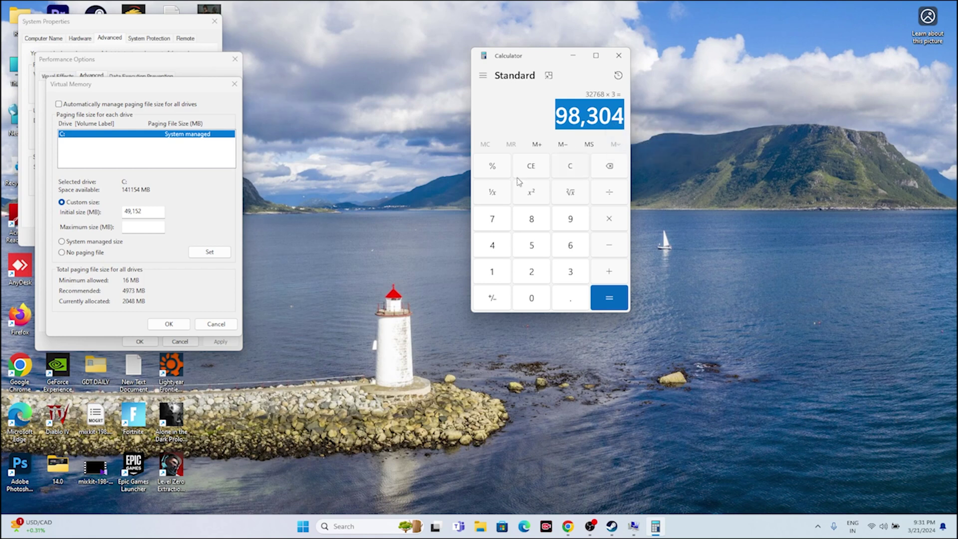
right_click(159, 227)
click(186, 274)
click(169, 324)
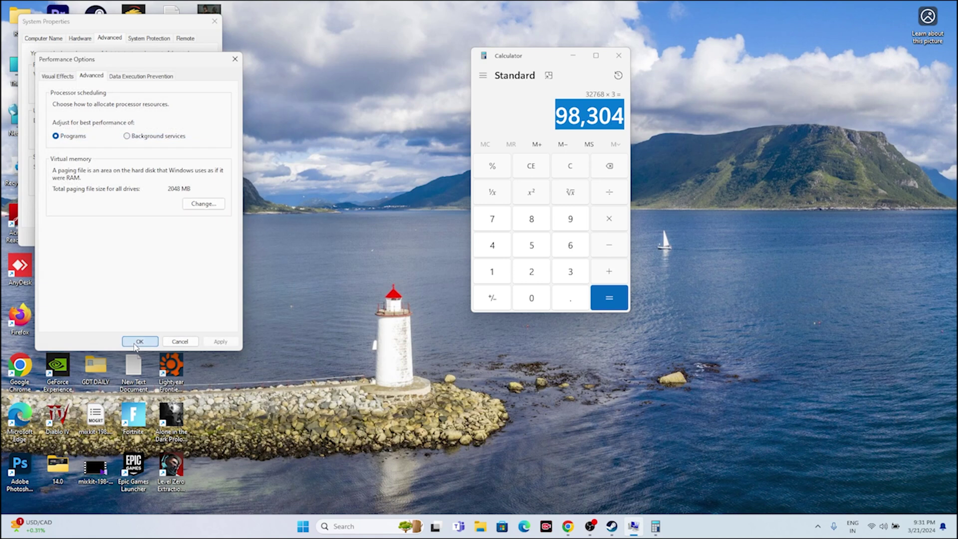
- Confirm Performance Options and close System Properties and Calculator
click(140, 341)
click(215, 21)
click(619, 55)
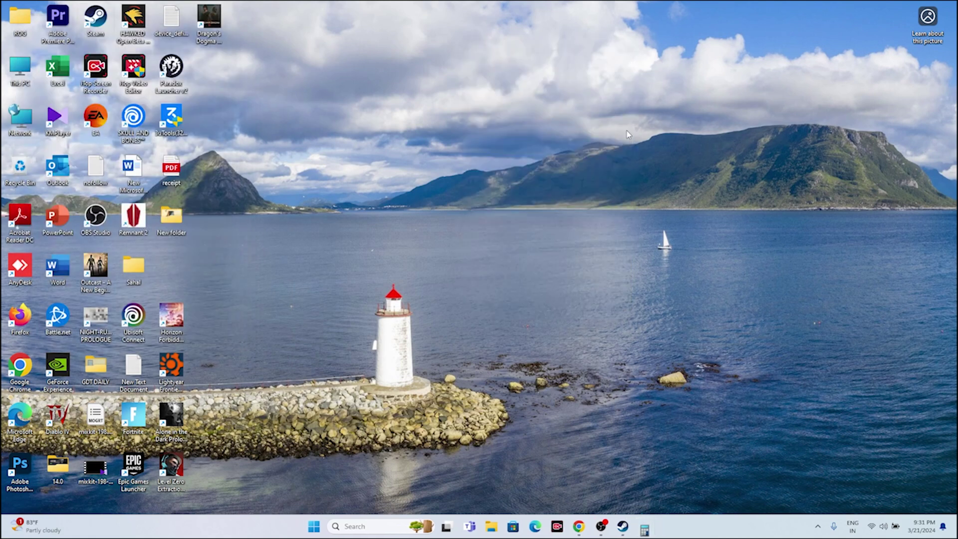
- Minimize Steam after viewing it and open the Windows Update page in Settings
click(634, 526)
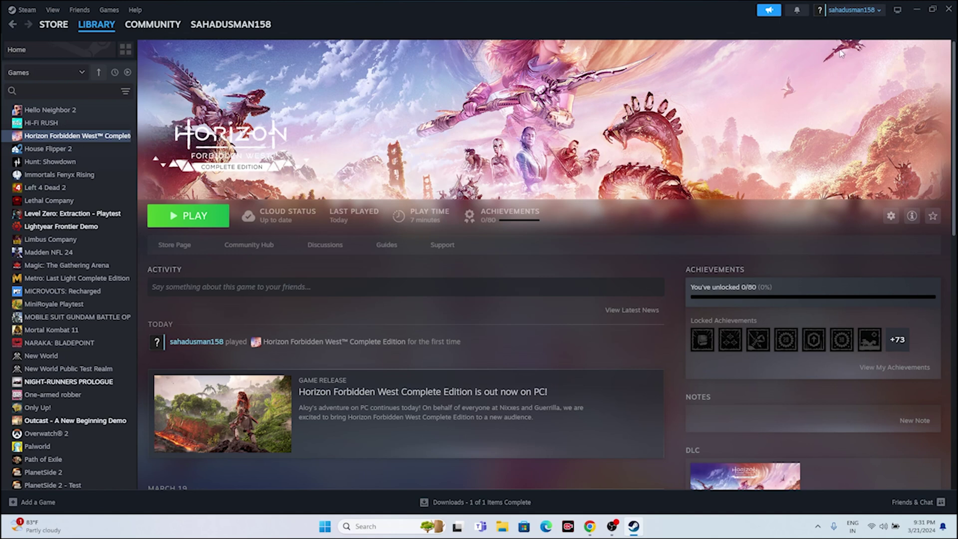
click(917, 9)
click(362, 529)
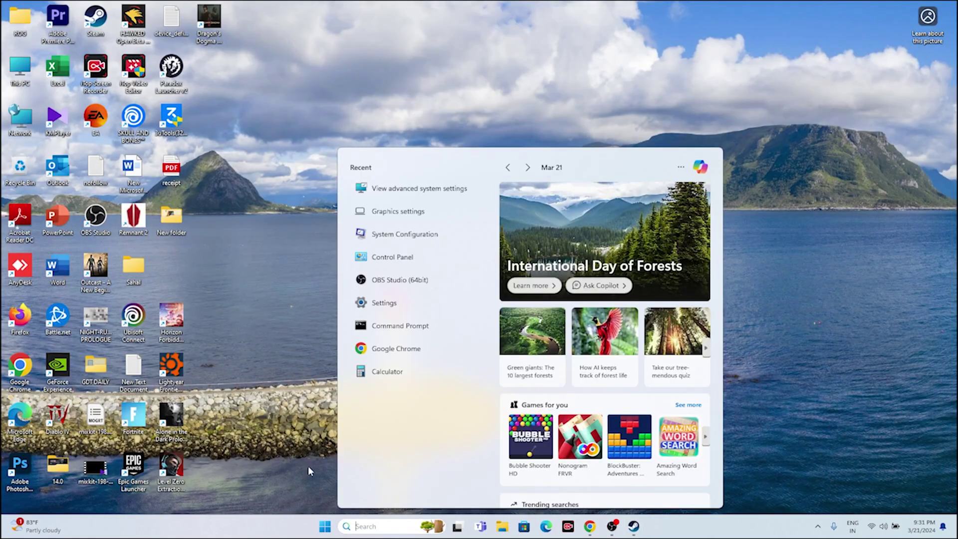
click(384, 302)
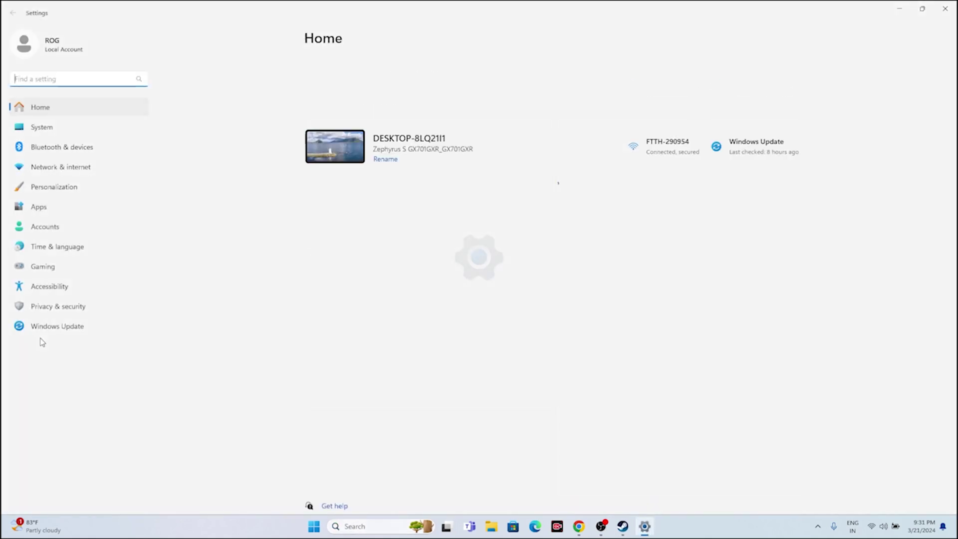
click(51, 329)
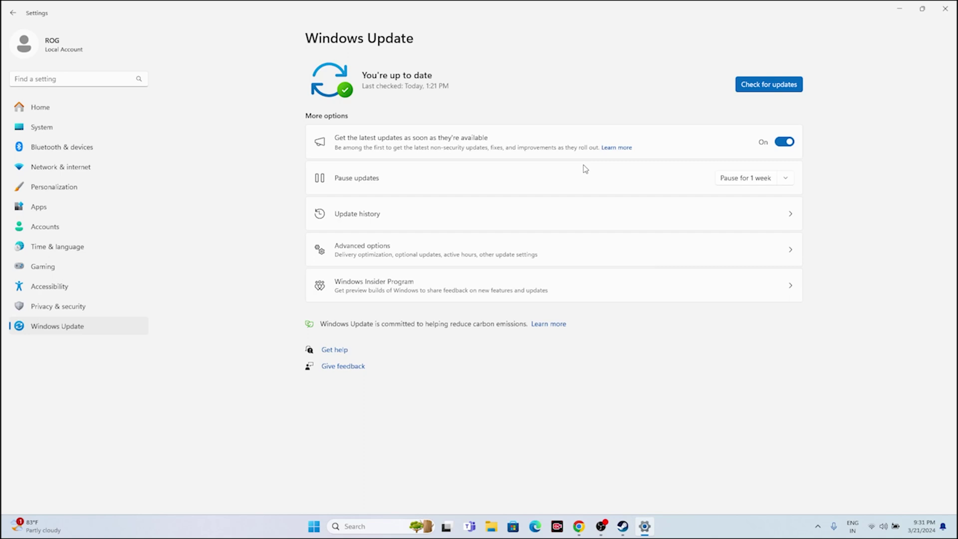
- Close Settings, then bring up Steam and minimize it again
click(945, 9)
click(634, 526)
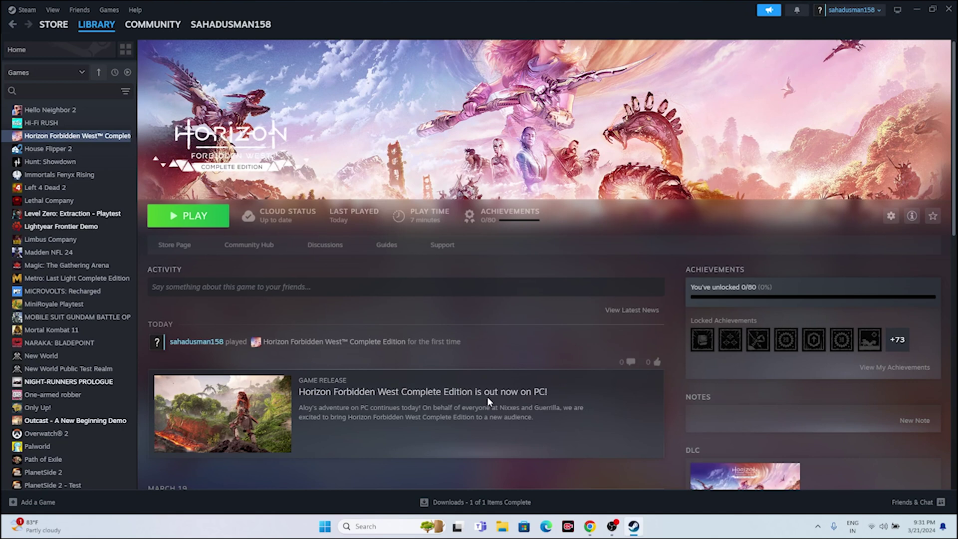
mouse_move(636, 531)
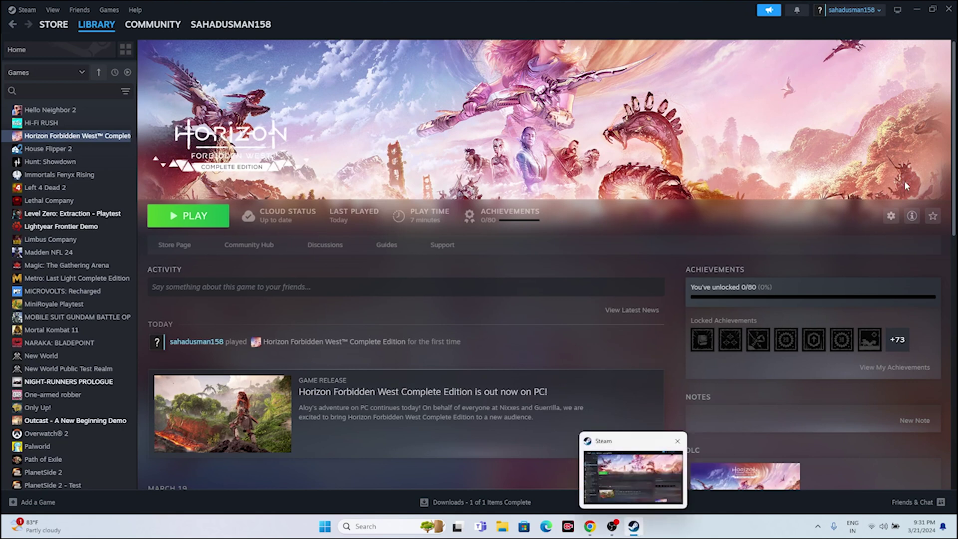
click(917, 9)
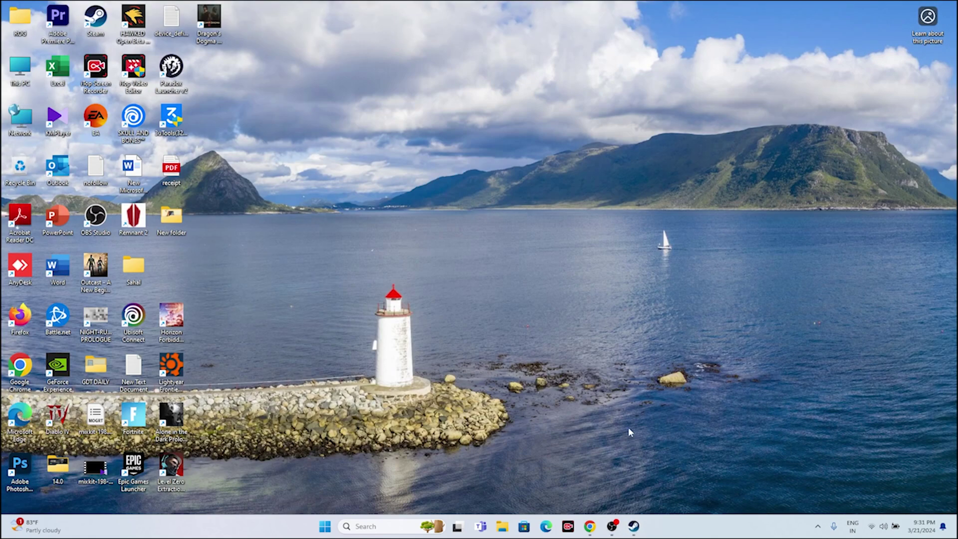
- Switch to the GeForce Drivers page in Chrome and decline its push notifications
click(590, 528)
click(538, 6)
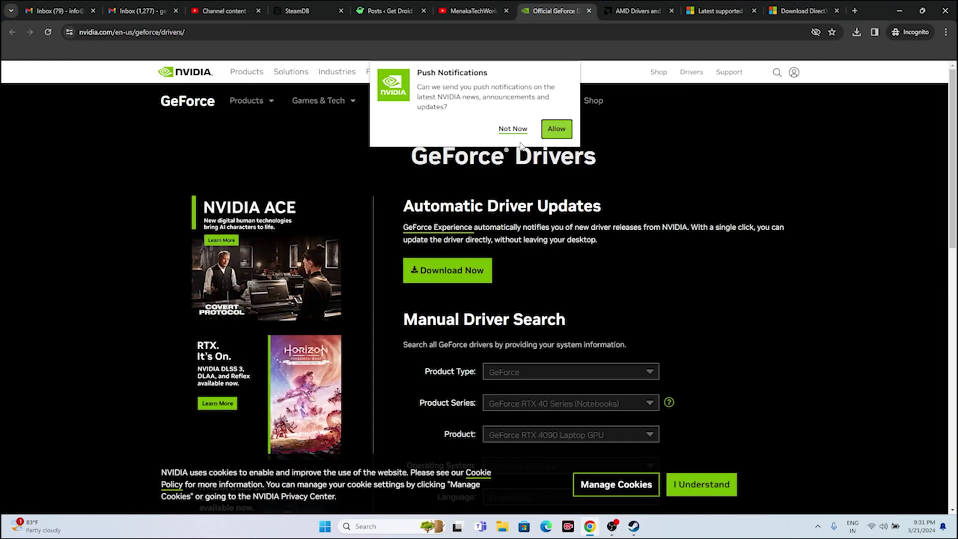
click(512, 129)
click(631, 9)
click(558, 8)
- Set the manual driver search to product type GeForce and product series GeForce RTX 40 Series
scroll(792, 150, down, 2)
scroll(792, 151, up, 2)
scroll(664, 225, down, 4)
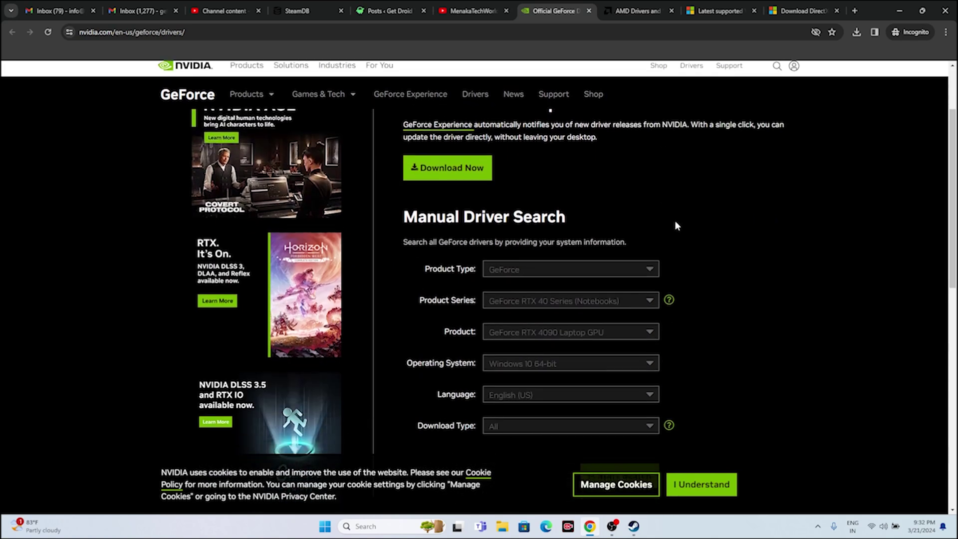
click(518, 177)
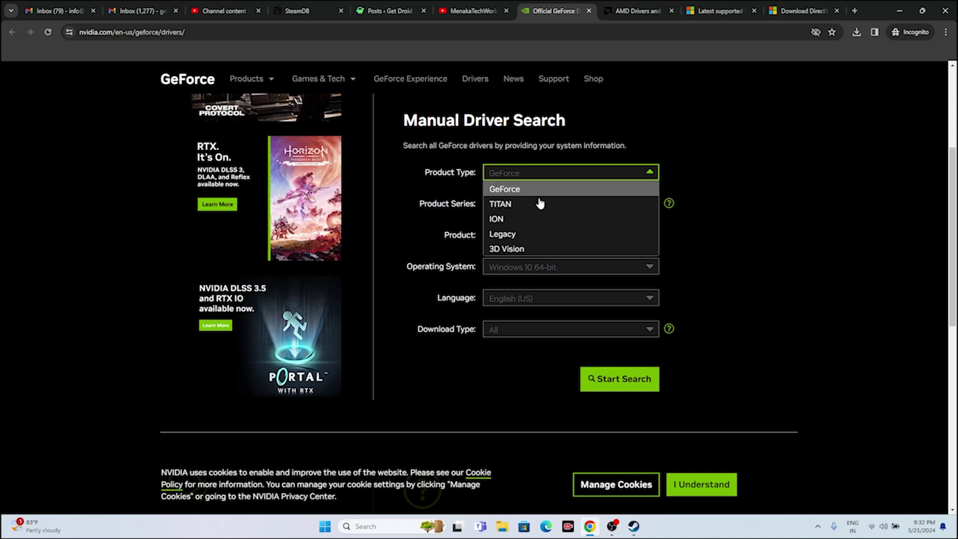
click(528, 192)
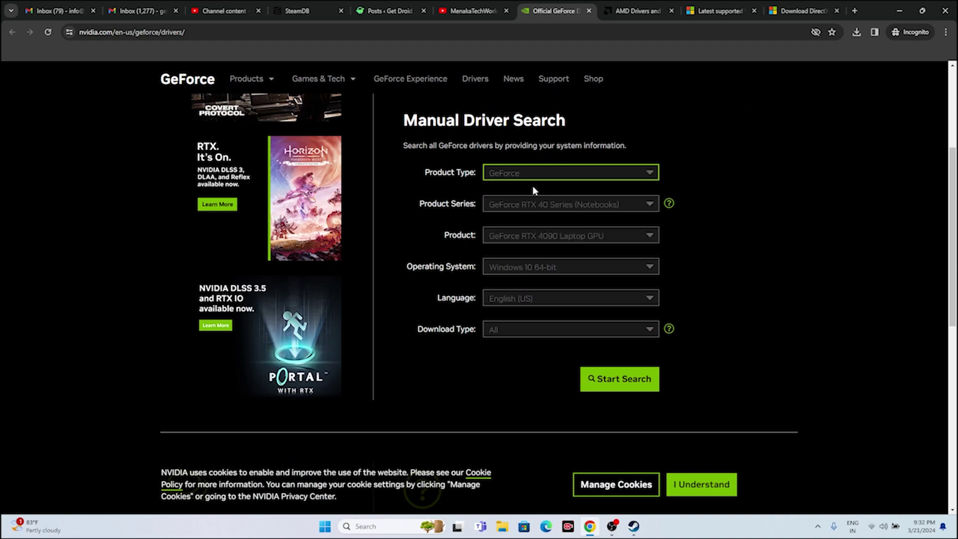
click(532, 205)
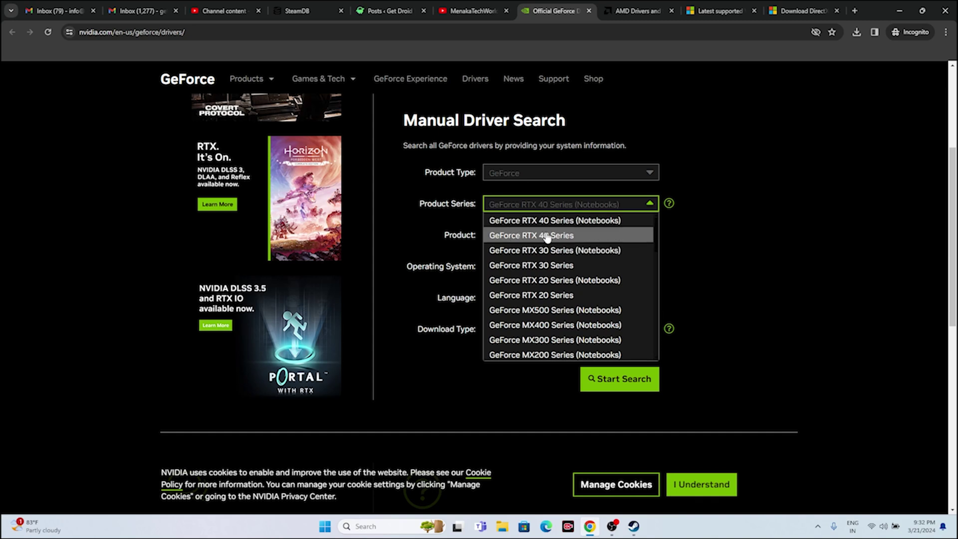
click(548, 236)
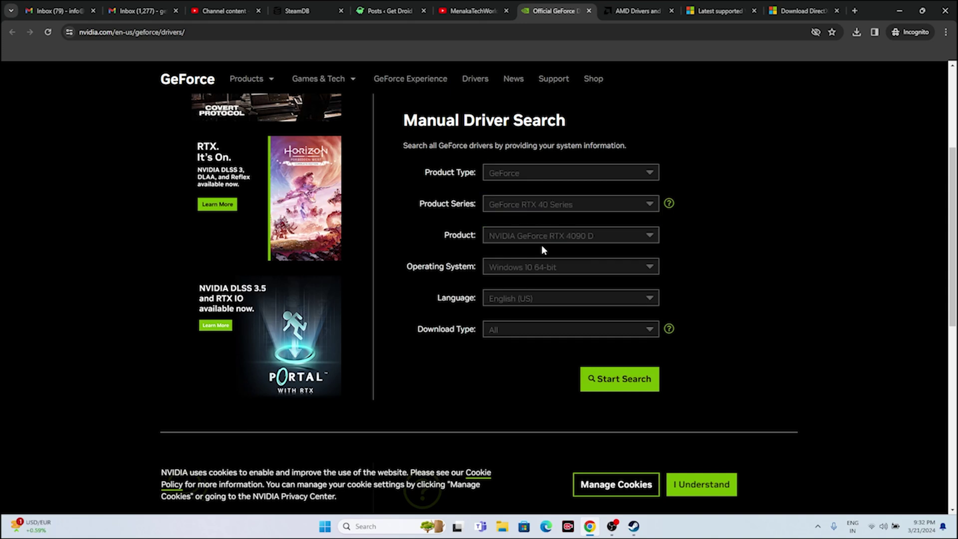
- Set the product to NVIDIA GeForce RTX 4090 and the operating system to Windows 11, and search for drivers
click(541, 244)
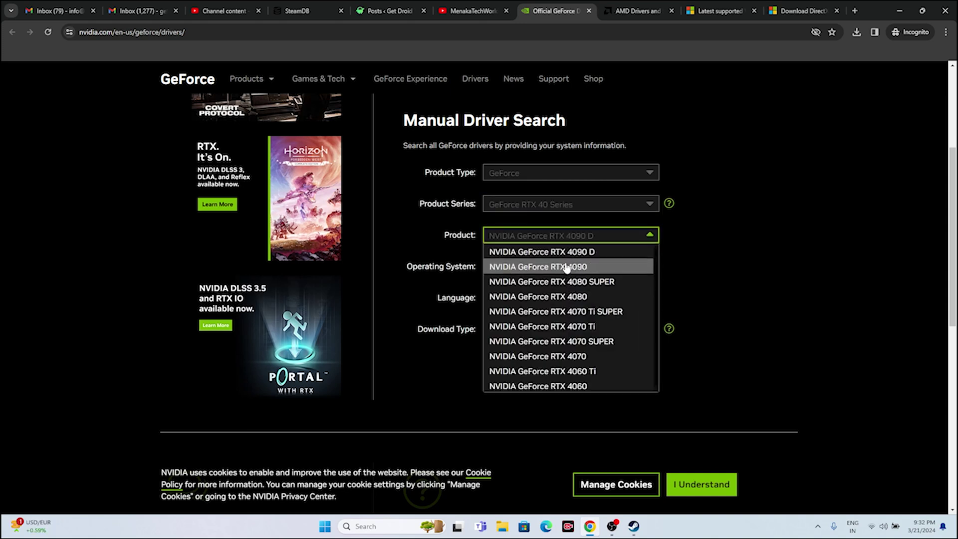
click(575, 268)
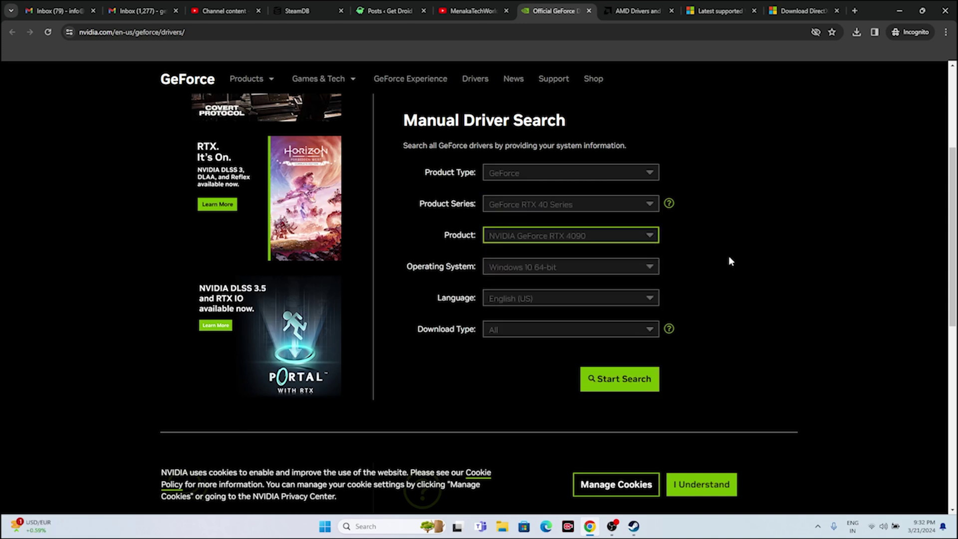
click(561, 267)
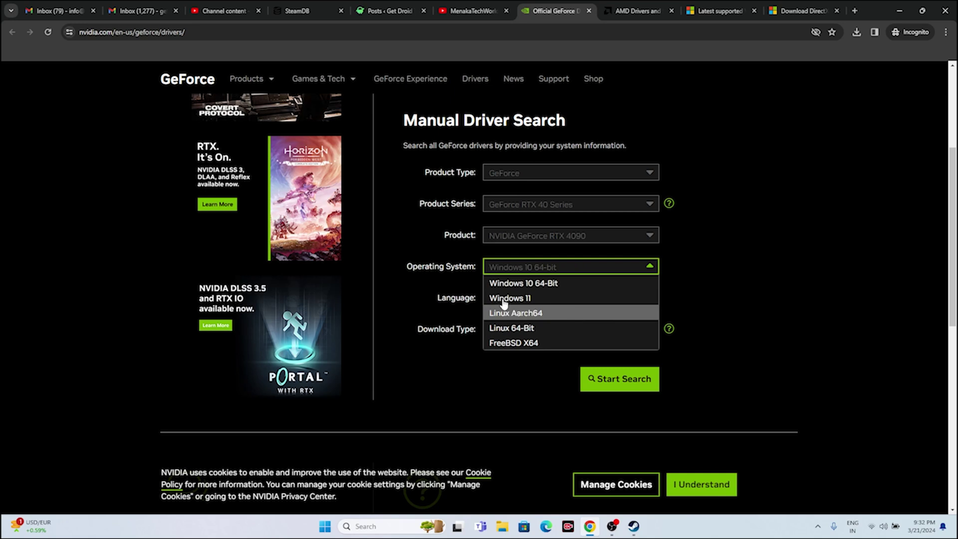
click(535, 298)
click(649, 381)
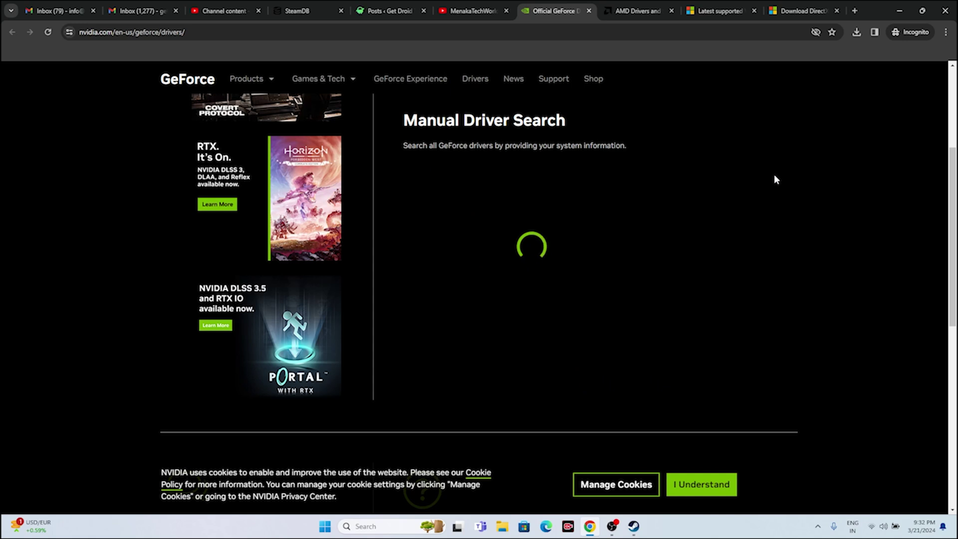
scroll(764, 175, down, 6)
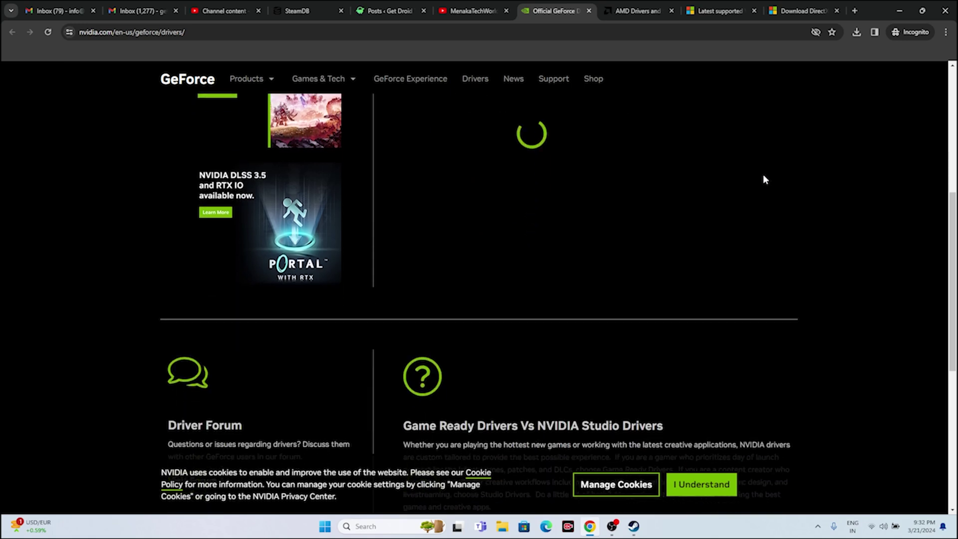
scroll(764, 176, up, 2)
scroll(765, 178, up, 6)
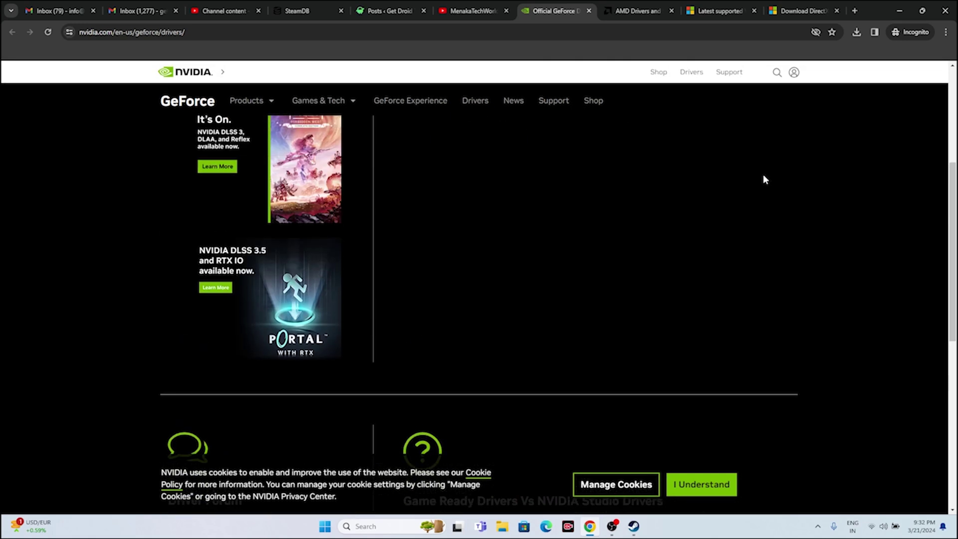
scroll(766, 179, down, 7)
scroll(762, 174, up, 6)
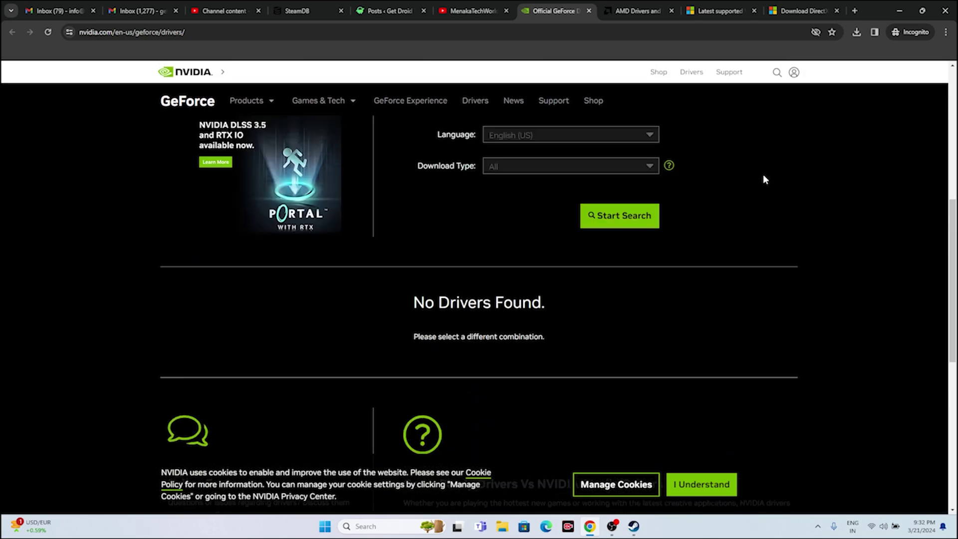
- Rerun the driver search with a different combination and check the newest GeForce Game Ready Driver's version and release date
click(583, 271)
click(583, 284)
scroll(699, 239, down, 3)
click(637, 270)
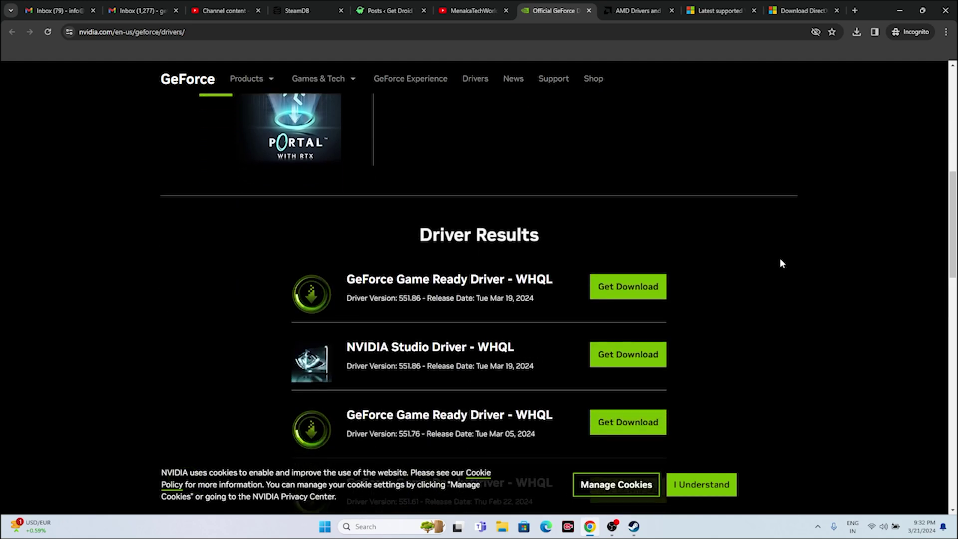
drag(398, 254, 421, 254)
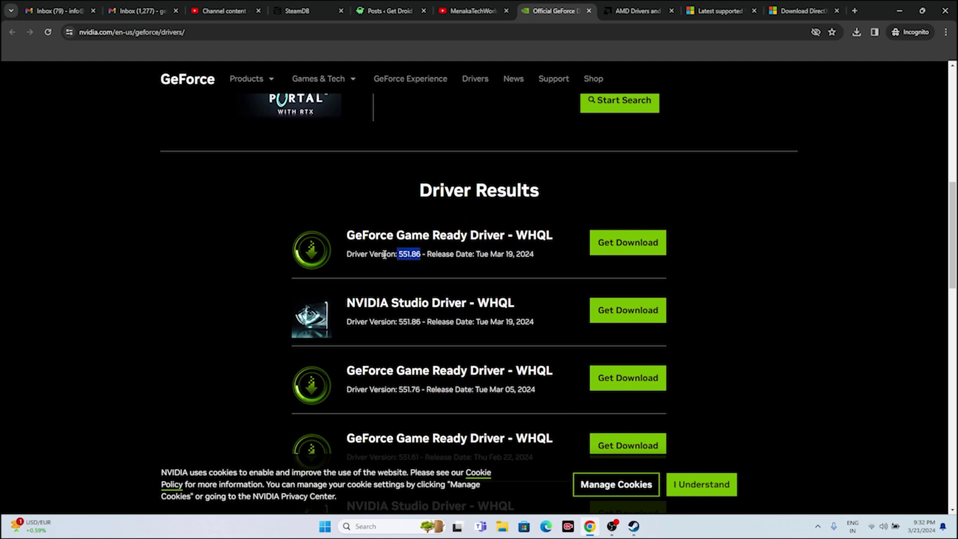
drag(505, 254, 535, 254)
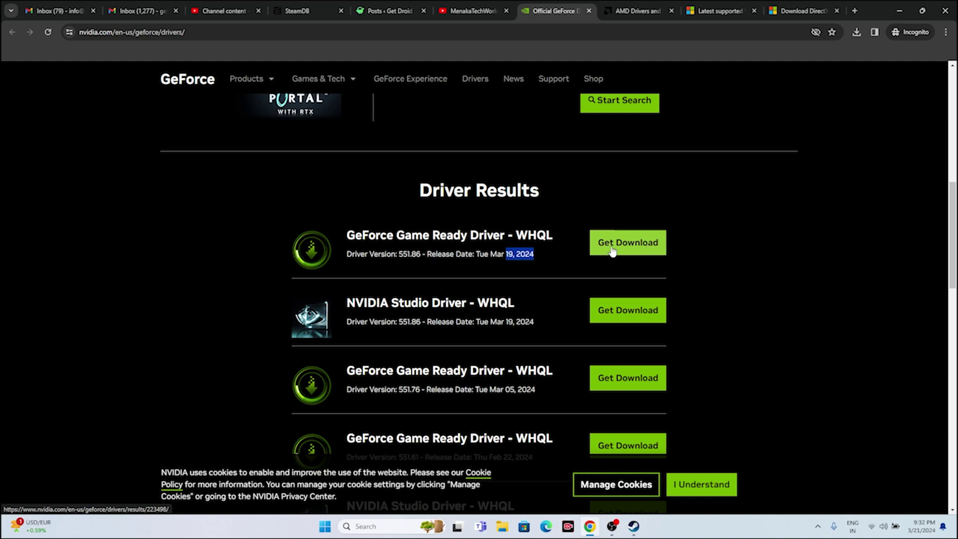
- On the AMD support page, select Graphics, AMD Radeon RX 7000S Series and AMD Radeon RX 7600S, and submit the driver search
click(637, 10)
scroll(290, 264, down, 4)
click(238, 239)
click(318, 249)
click(448, 239)
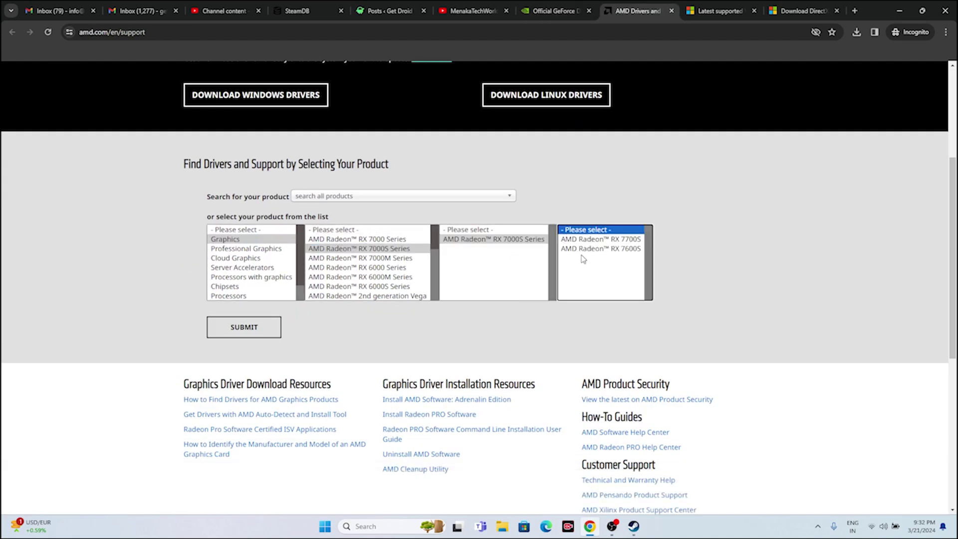
click(588, 249)
click(272, 325)
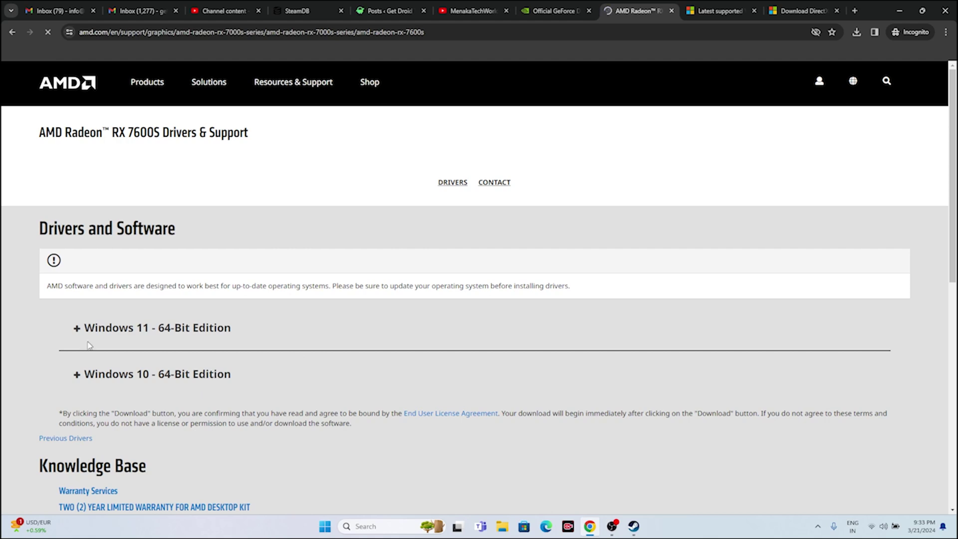
- Look at the Visual C++ Redistributable downloads page, and switch to Steam to view the Manage options for Horizon Forbidden West
click(699, 11)
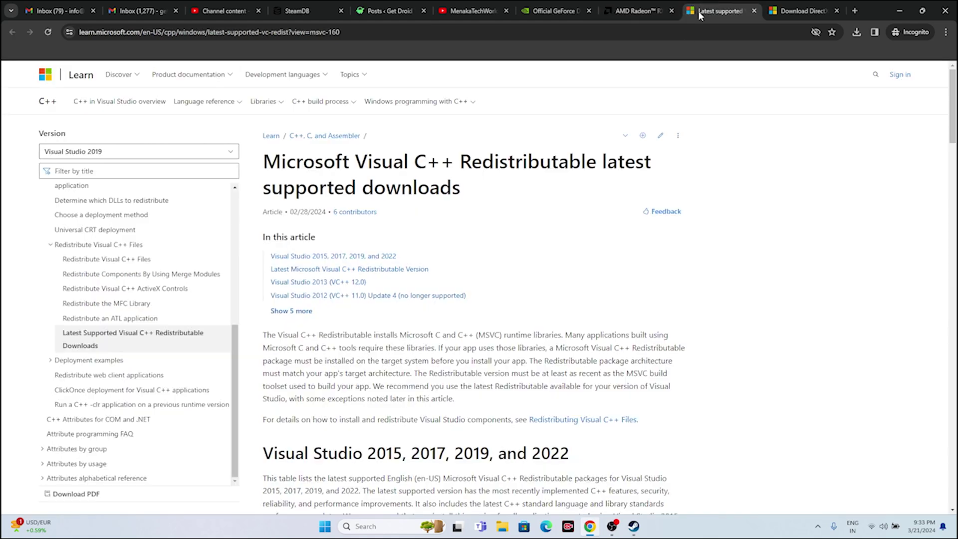
click(589, 526)
click(633, 526)
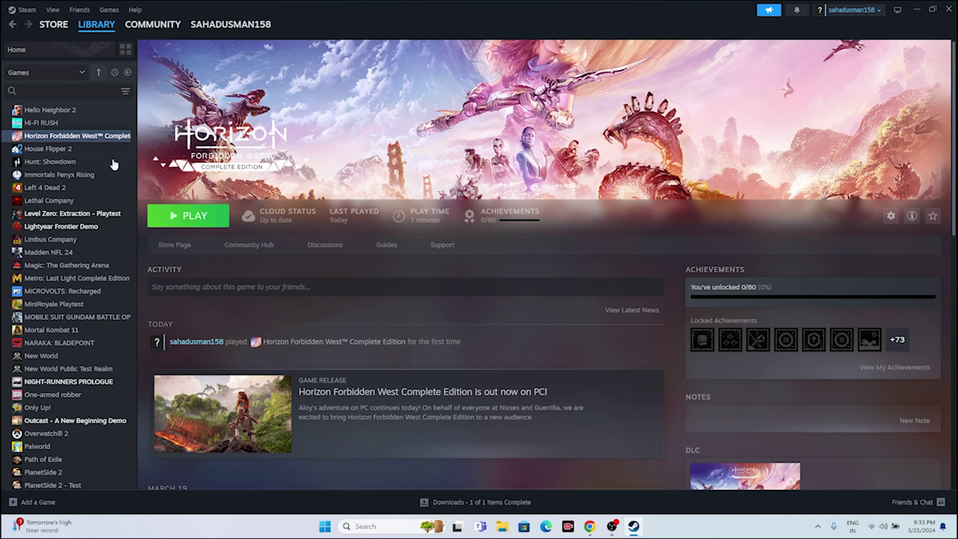
right_click(94, 141)
mouse_move(119, 192)
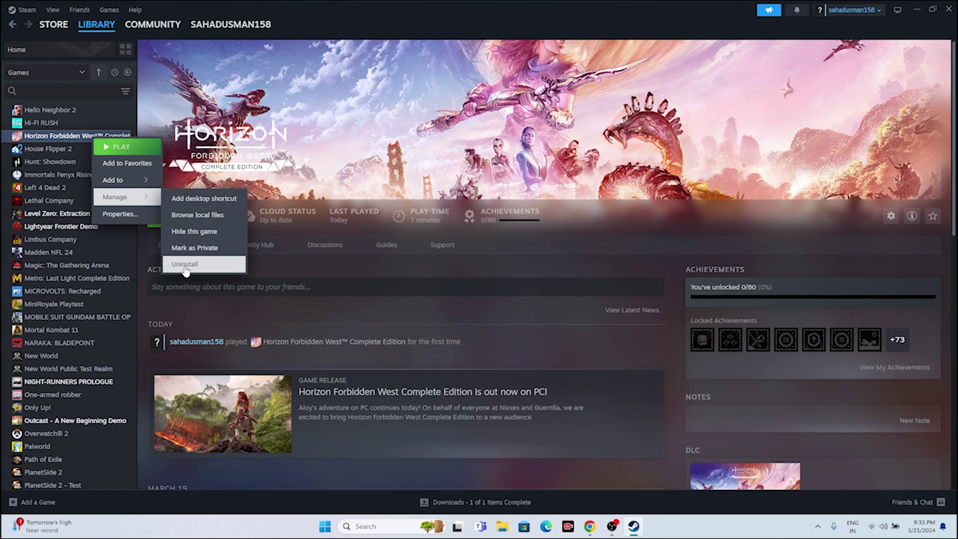
click(557, 254)
- Switch to File Explorer, check the free space on Local Disk (C:) in This PC, and close the window
click(502, 526)
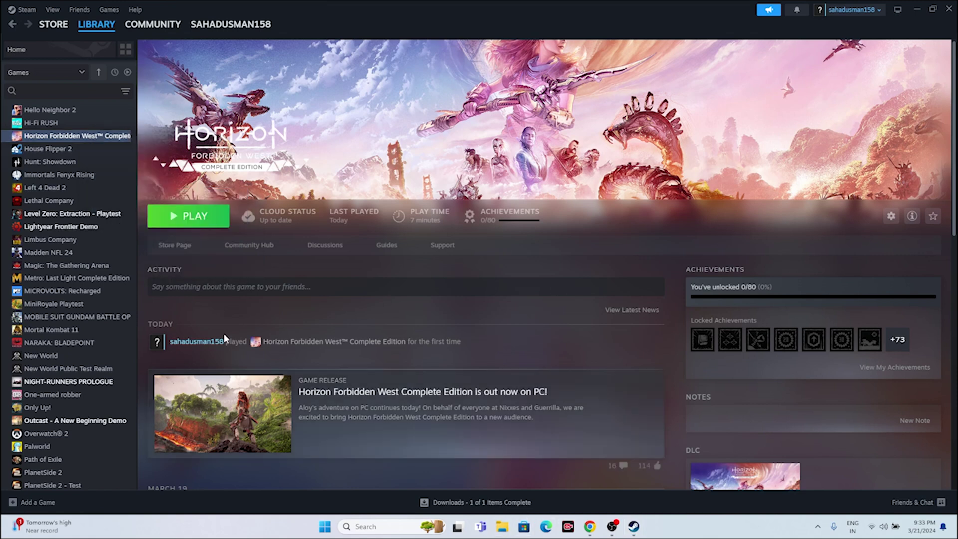
click(40, 349)
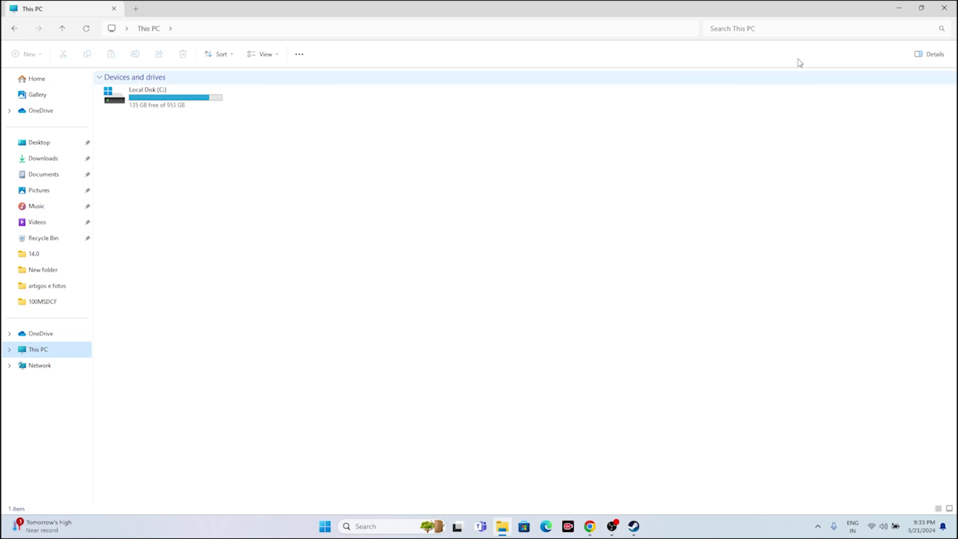
click(944, 8)
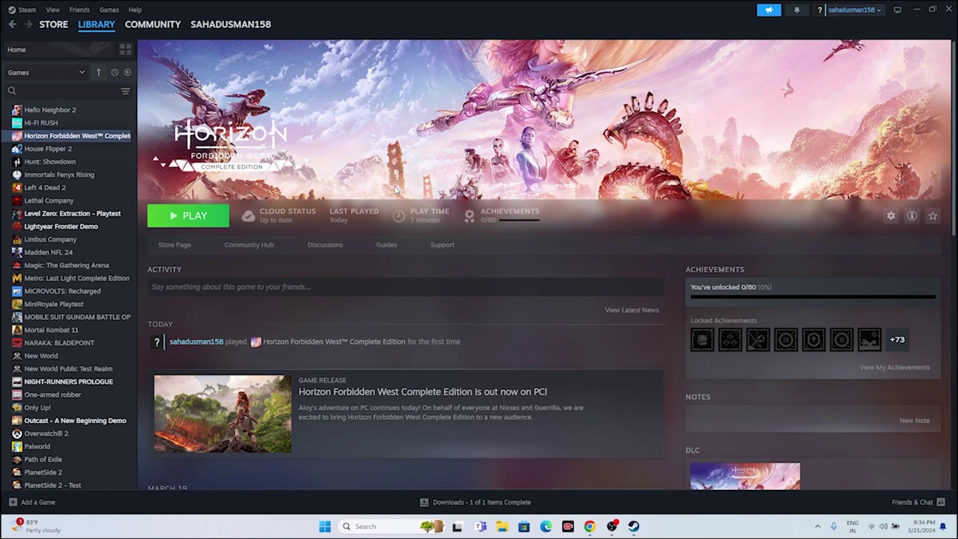
- Verify the integrity of the installed Horizon Forbidden West game files in Steam and close the game's properties
right_click(67, 139)
click(93, 210)
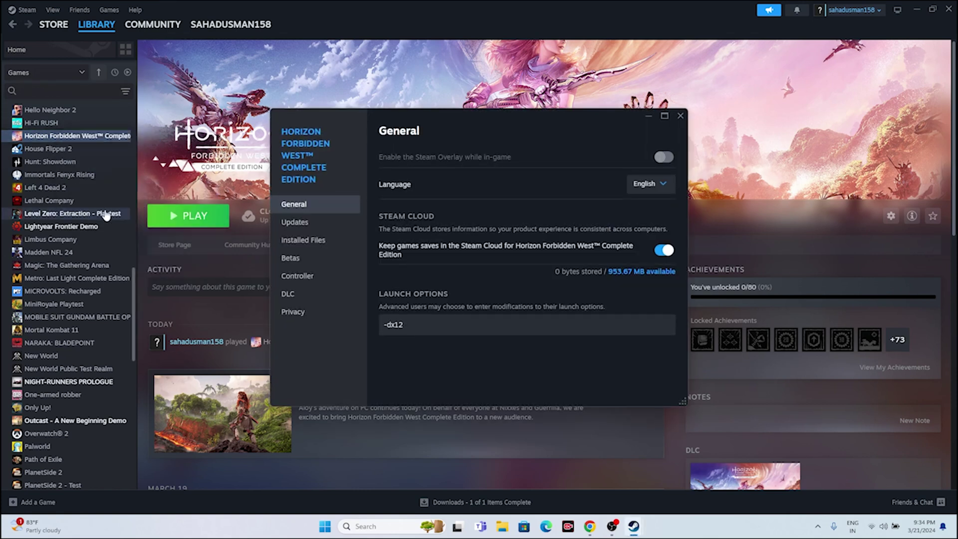
click(299, 241)
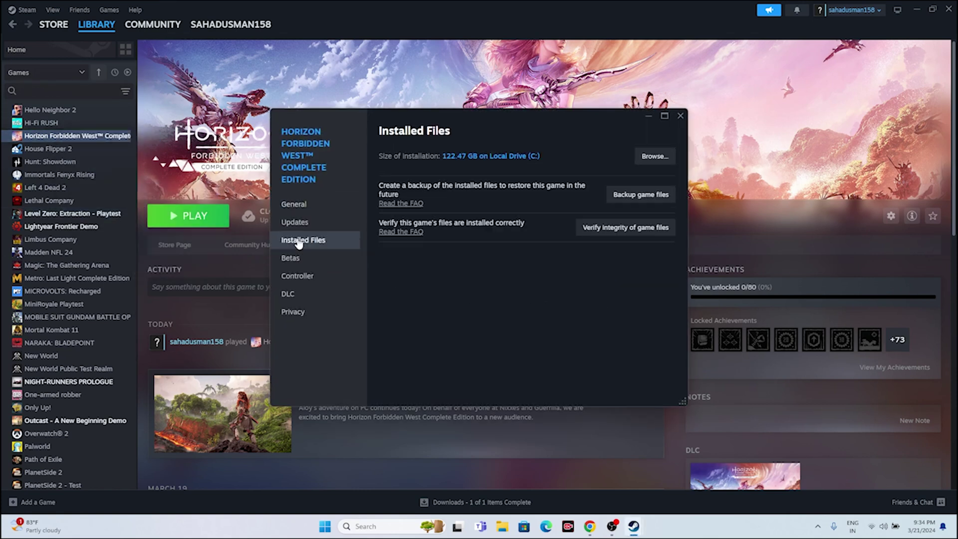
click(628, 227)
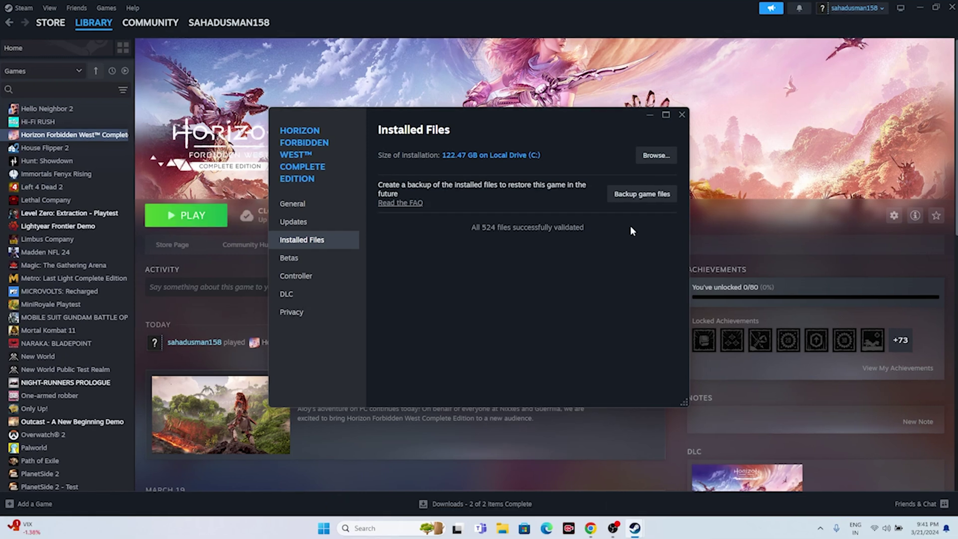
click(682, 114)
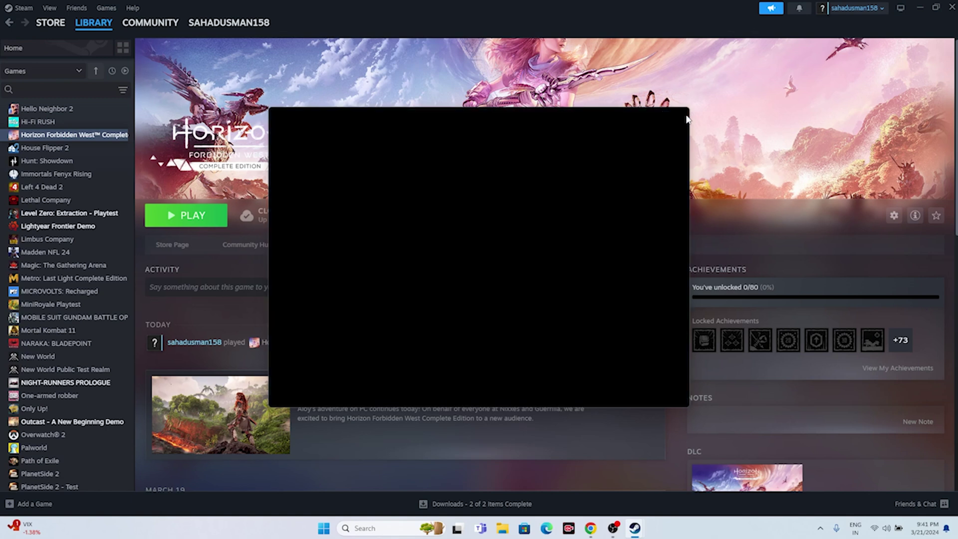